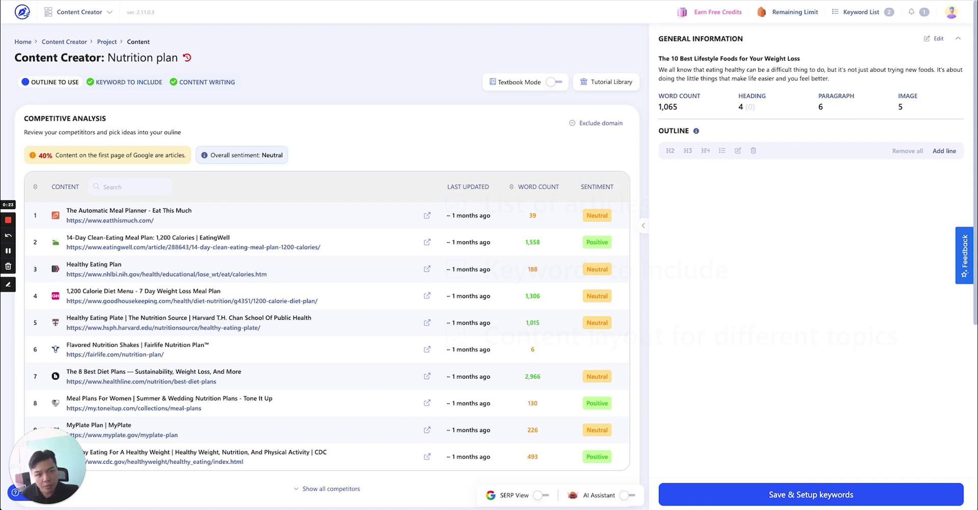
- Open the general information for editing, view the AI assistant for the title, and save the form
left_click(958, 40)
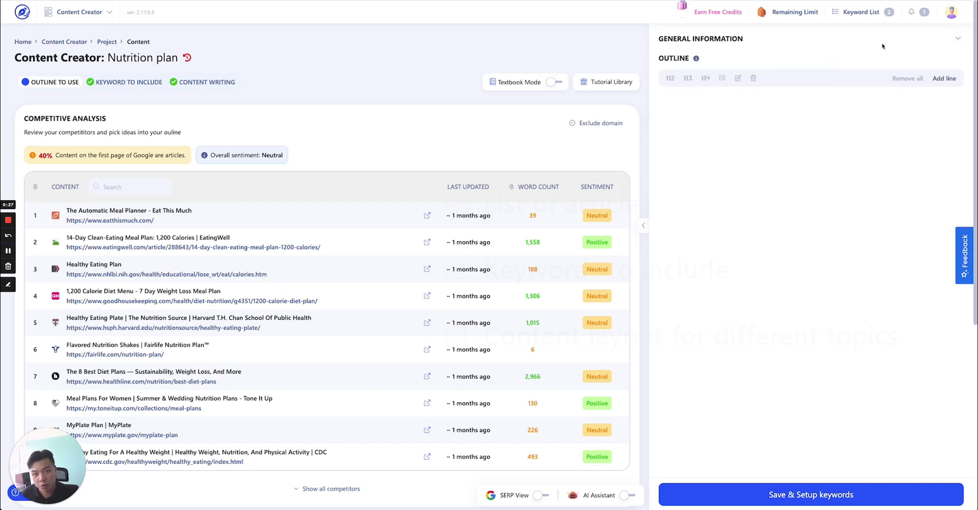
left_click(959, 39)
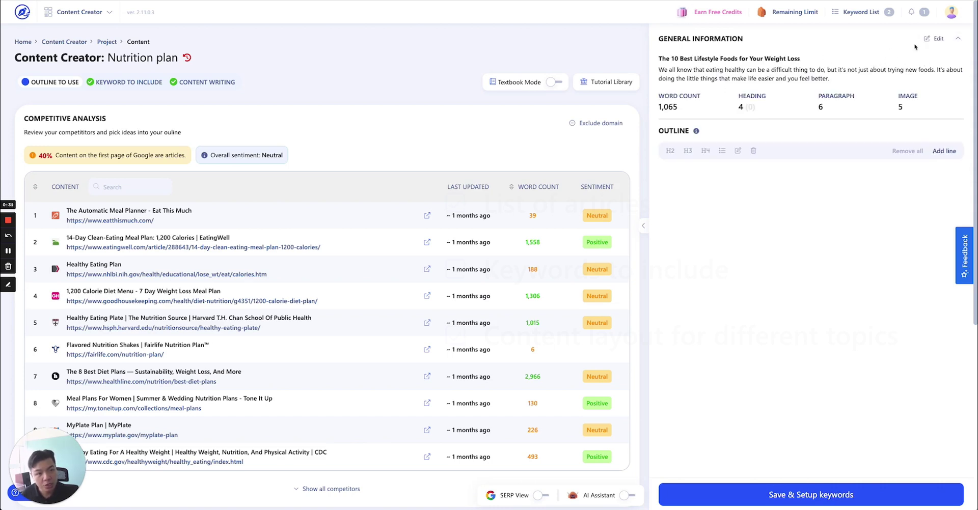
left_click(935, 39)
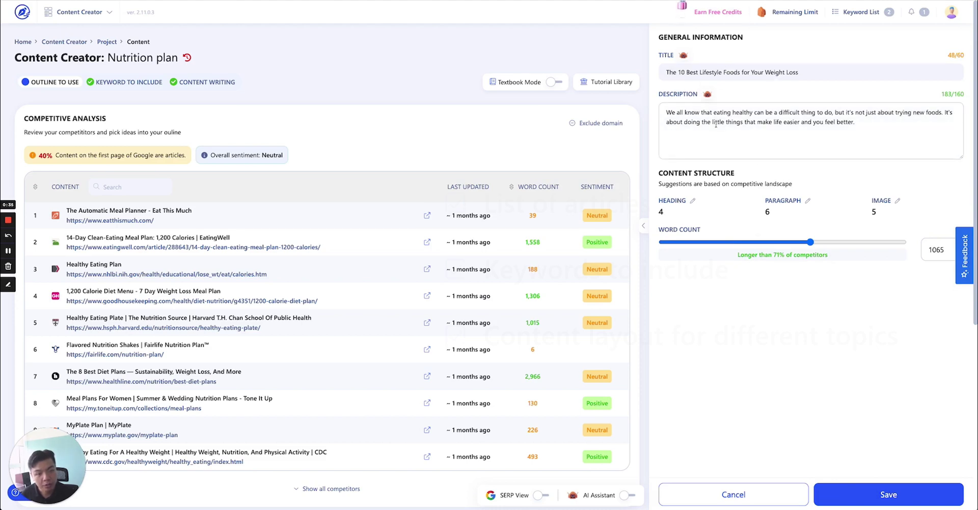
left_click(683, 56)
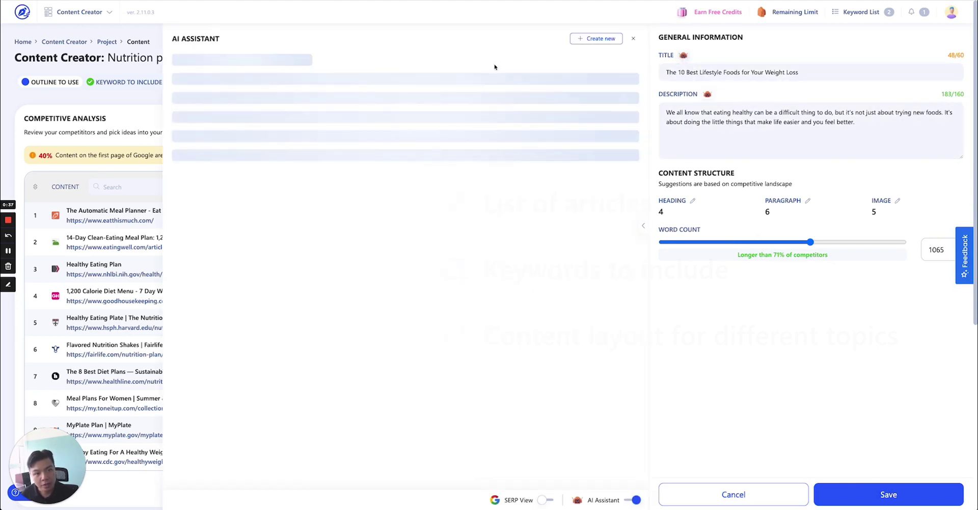
left_click(632, 41)
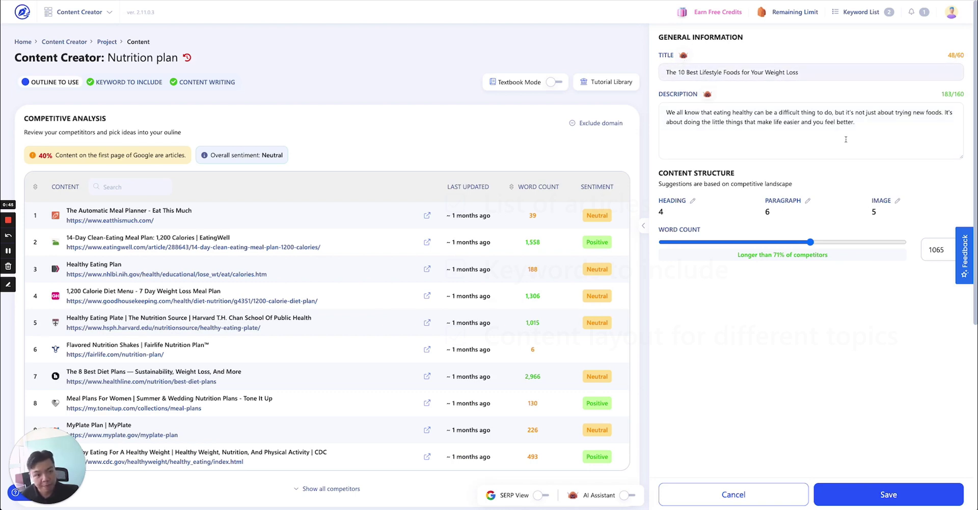
left_click(893, 495)
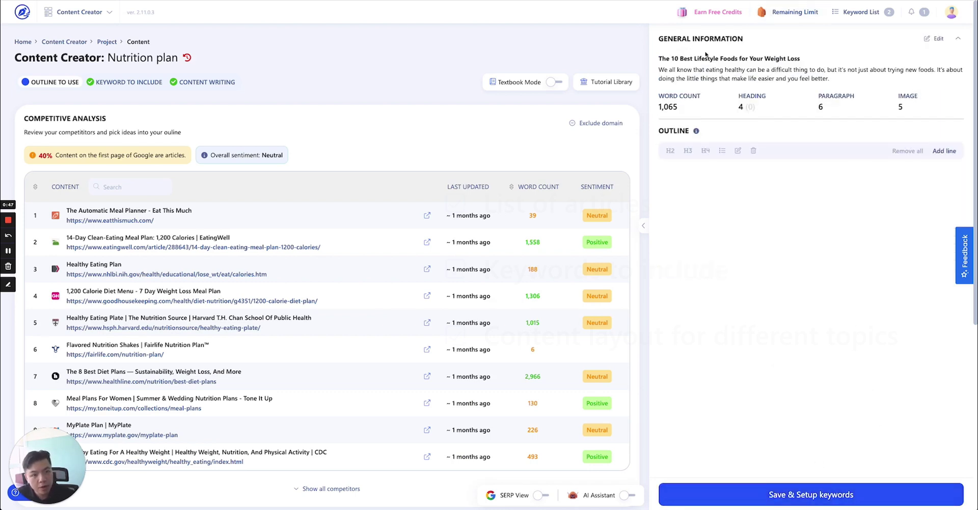
- Review the article's description and content structure in the general information again, and collapse that section
left_click_drag(694, 70, 718, 78)
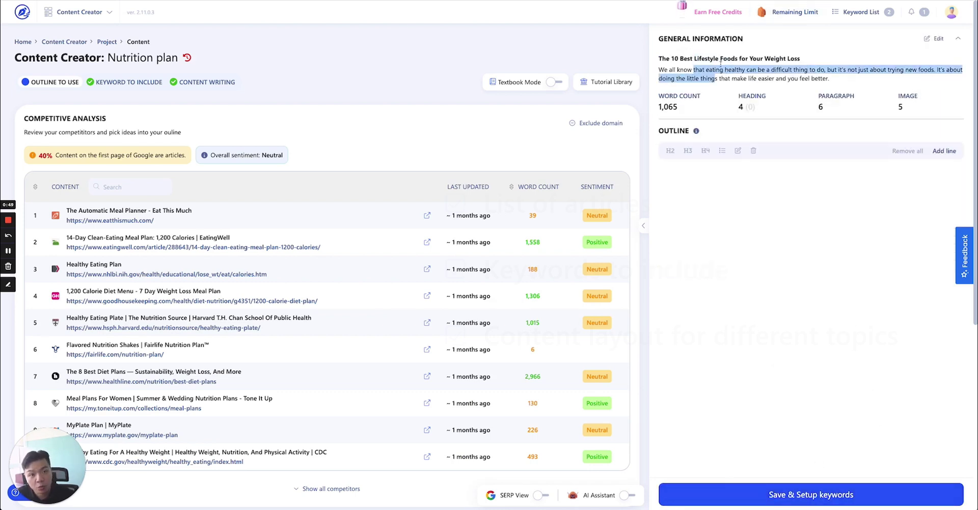
left_click(759, 77)
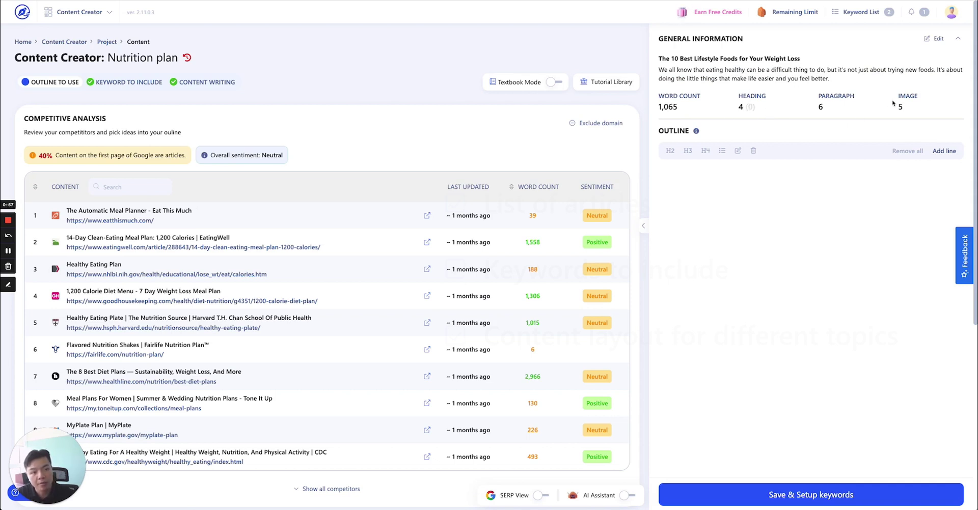
left_click(926, 42)
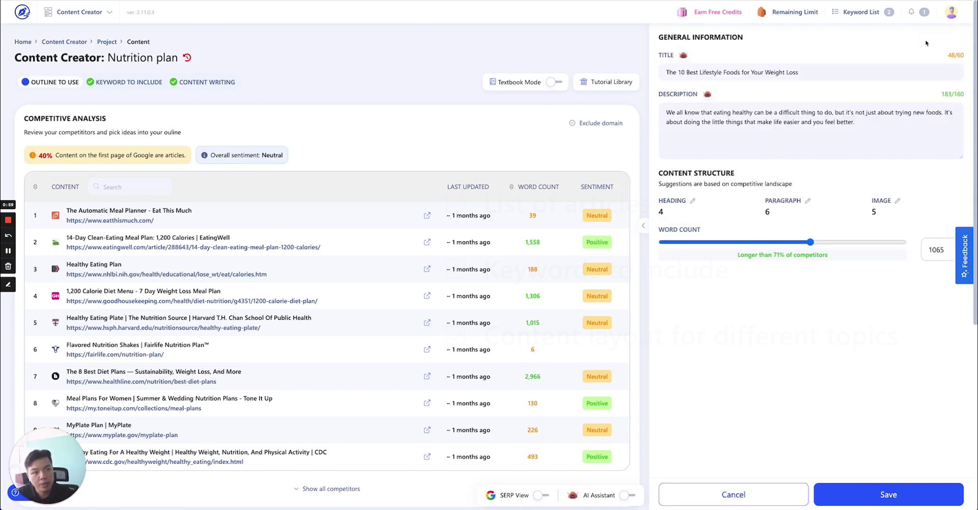
left_click(869, 486)
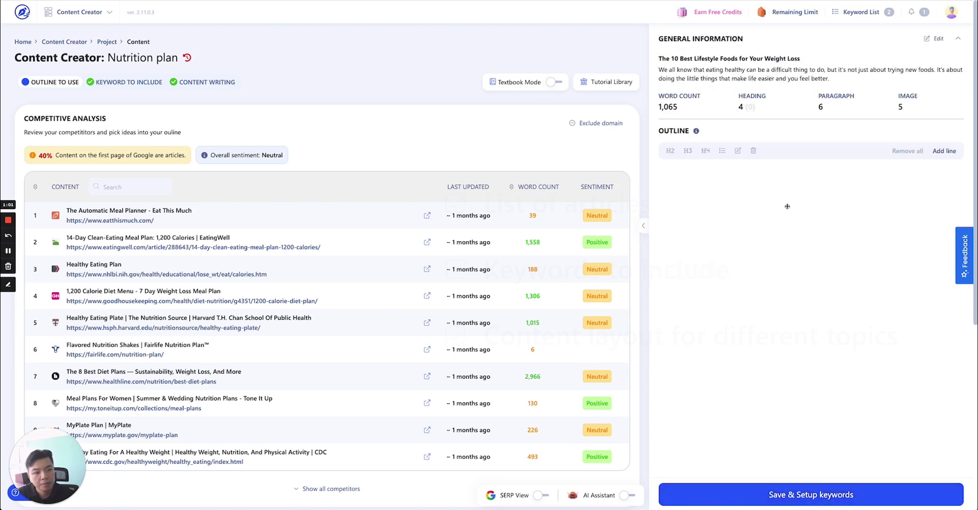
left_click(957, 38)
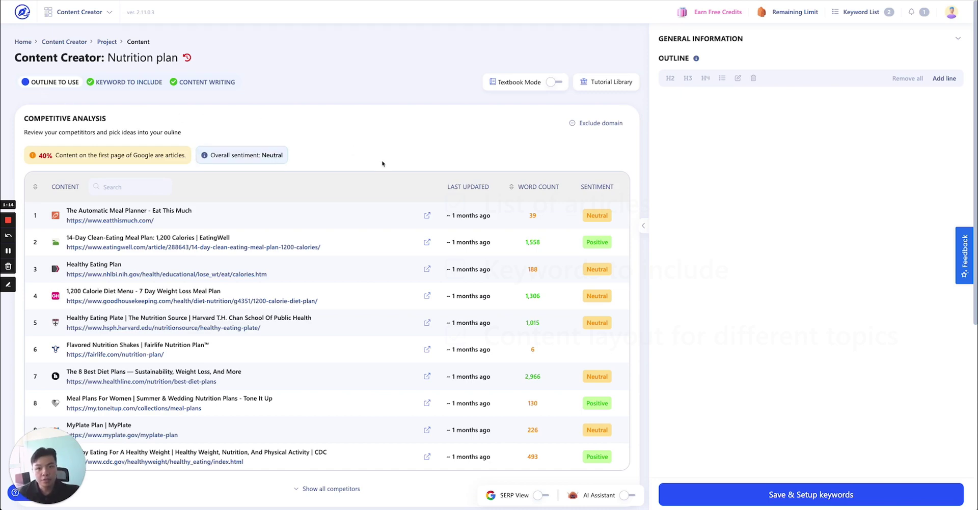
- Look through the competitive analysis with all competitors shown, including those beyond Google's first page
scroll(382, 164, "down", 5)
scroll(356, 214, "up", 5)
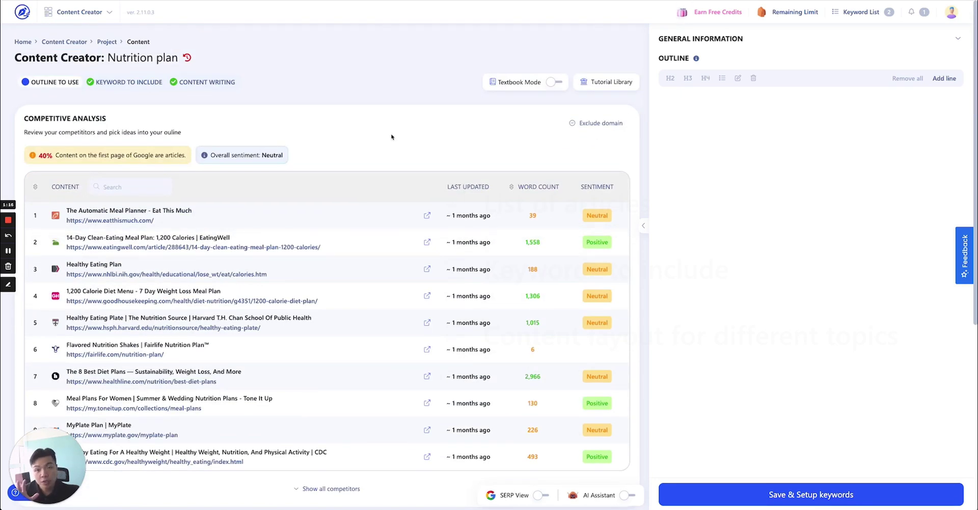
scroll(392, 137, "down", 3)
scroll(249, 166, "up", 3)
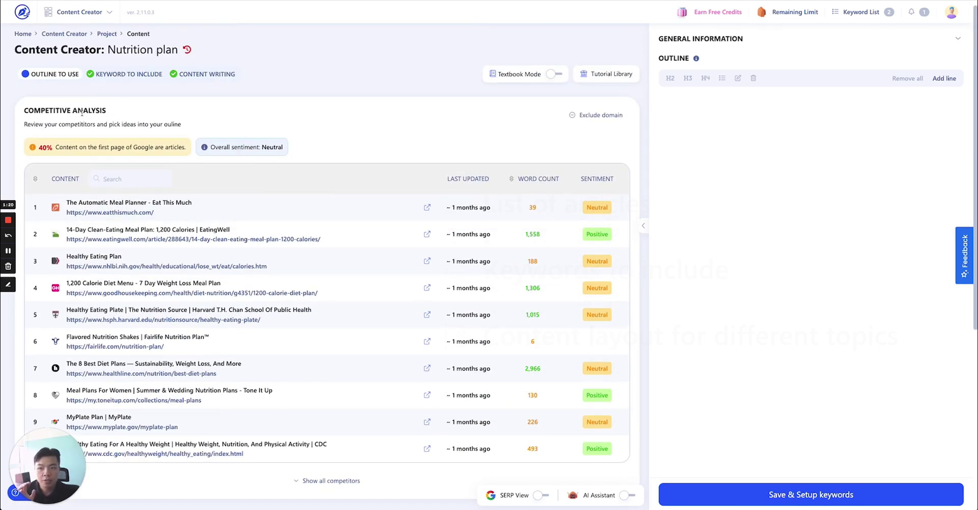
scroll(278, 231, "down", 2)
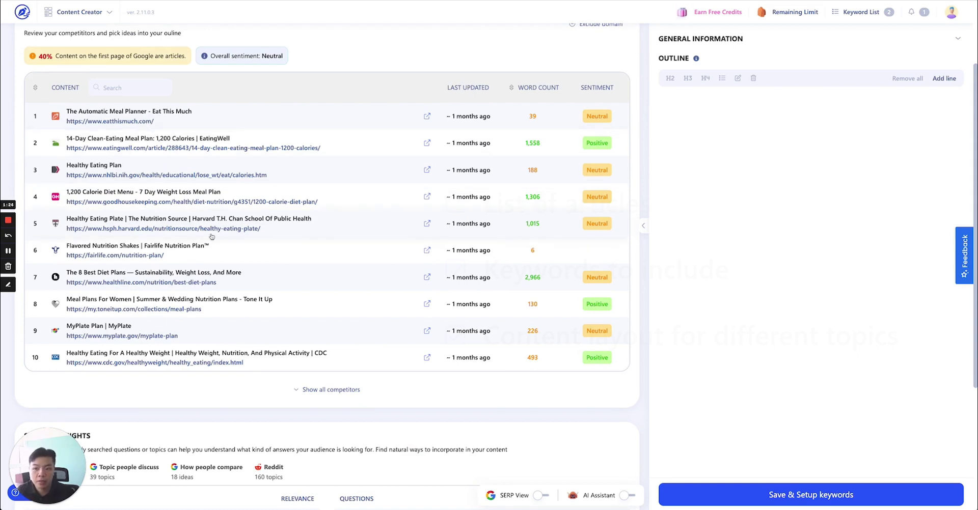
left_click(327, 391)
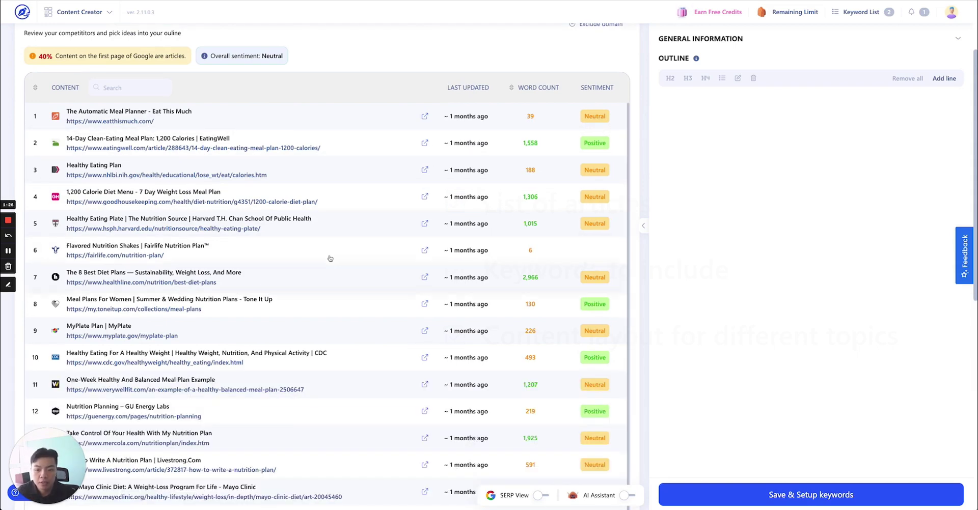
scroll(255, 305, "down", 10)
scroll(203, 255, "up", 8)
scroll(171, 226, "up", 4)
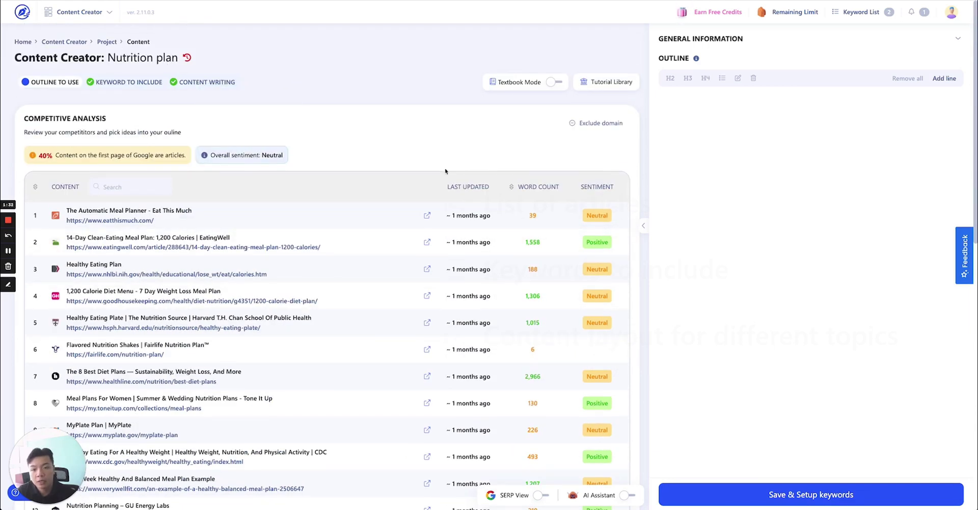
- Show all suggested insights and read through both columns of the People also ask questions
scroll(369, 188, "down", 10)
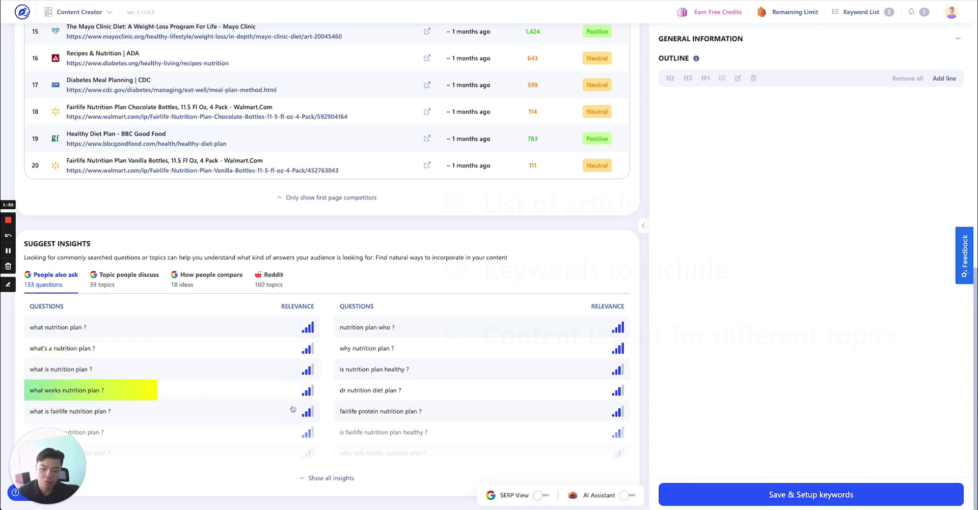
left_click(330, 478)
scroll(246, 412, "down", 15)
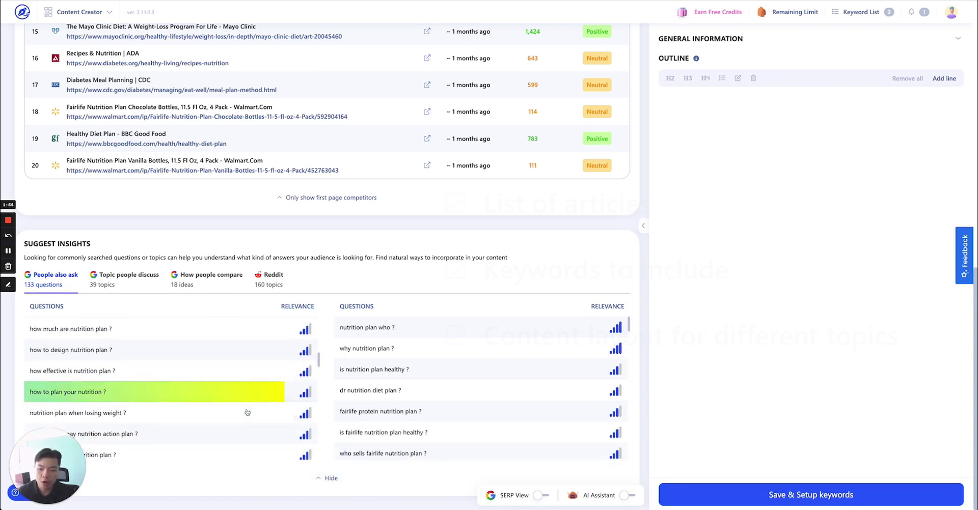
scroll(164, 392, "down", 5)
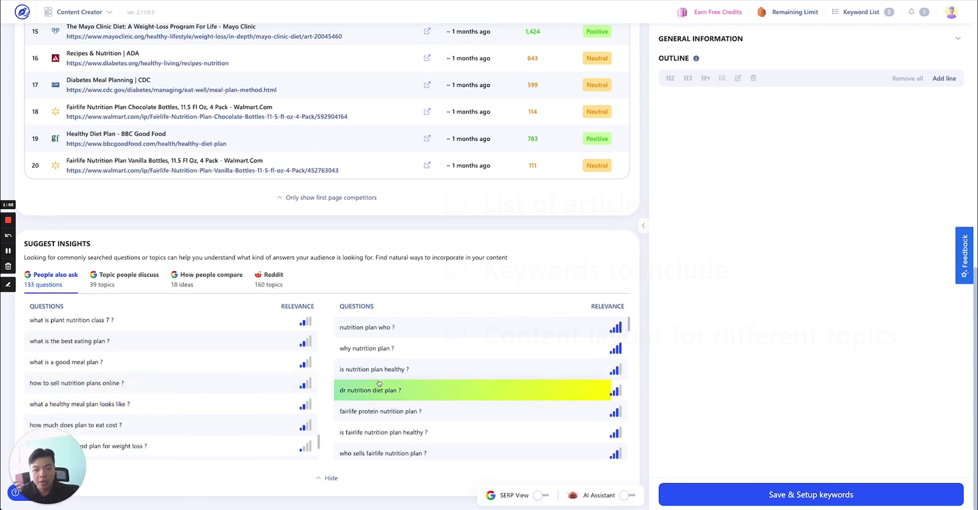
scroll(383, 398, "down", 10)
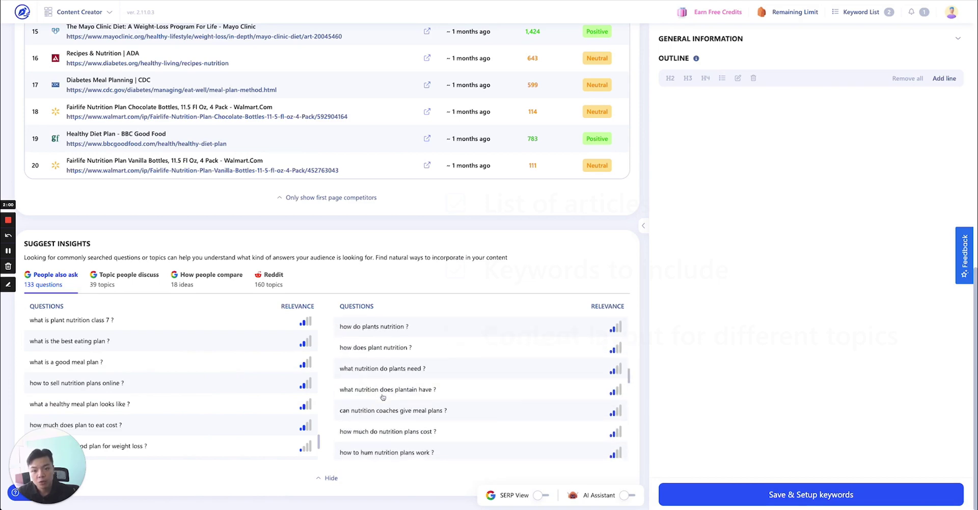
scroll(383, 397, "down", 5)
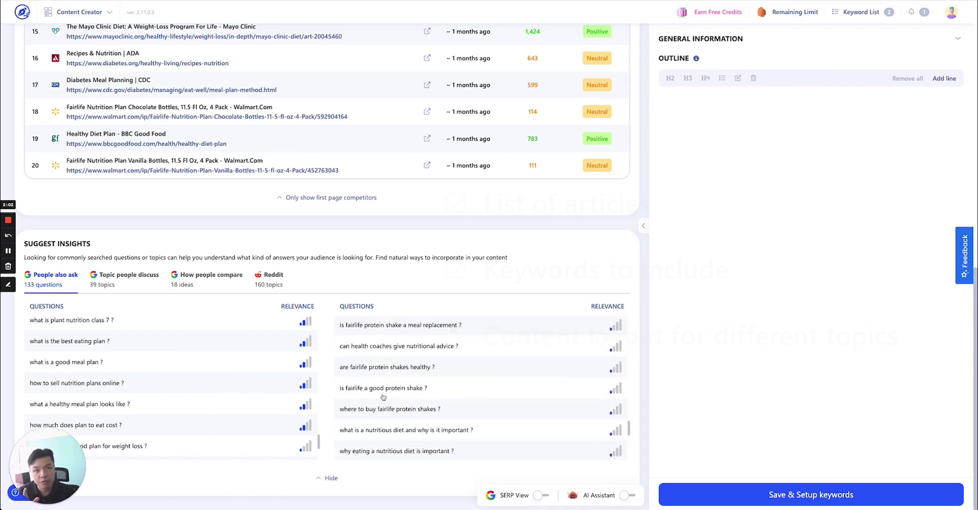
scroll(317, 287, "up", 10)
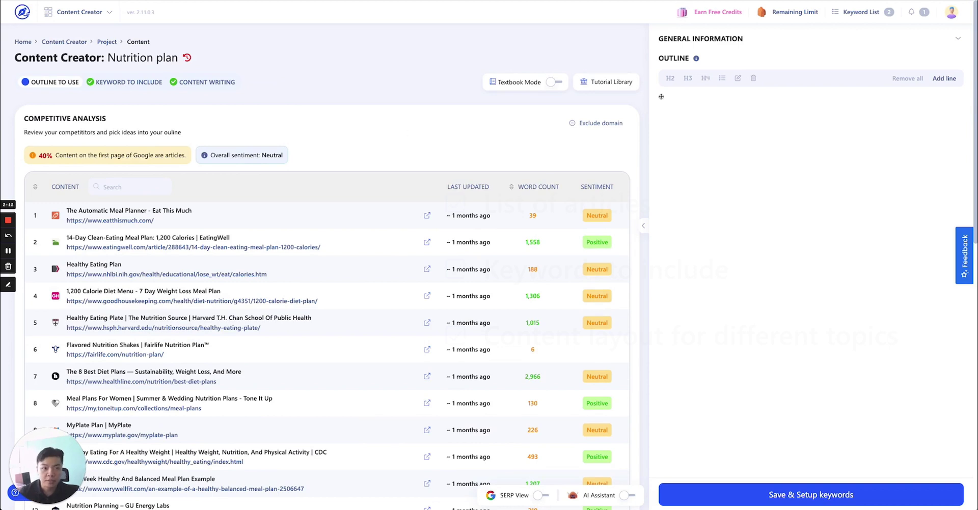
- Browse the suggested insights for Topic people discuss, How people compare, and Reddit
mouse_move(555, 95)
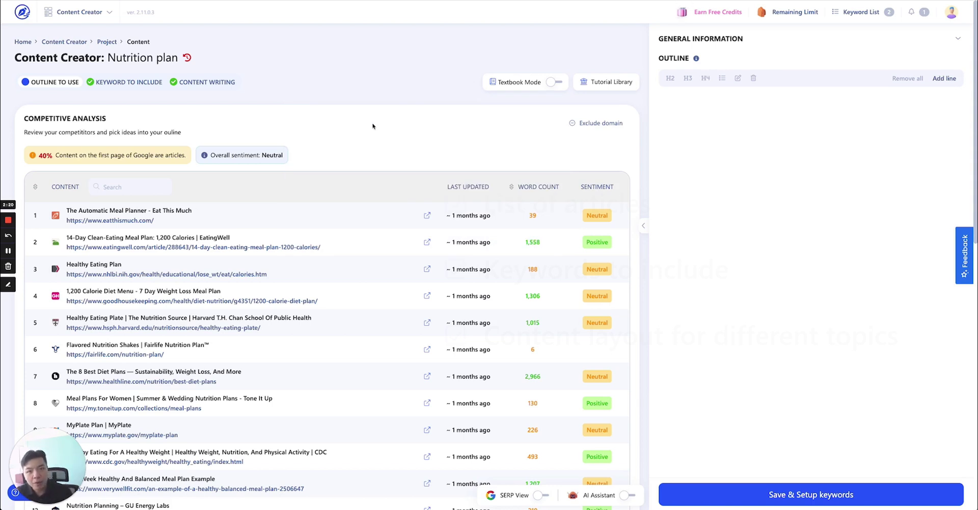
scroll(372, 126, "down", 10)
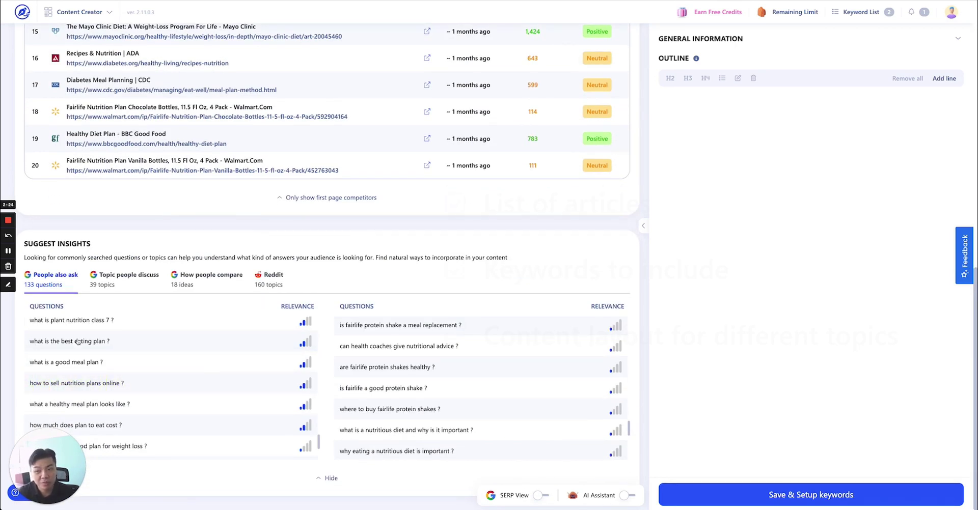
left_click(107, 285)
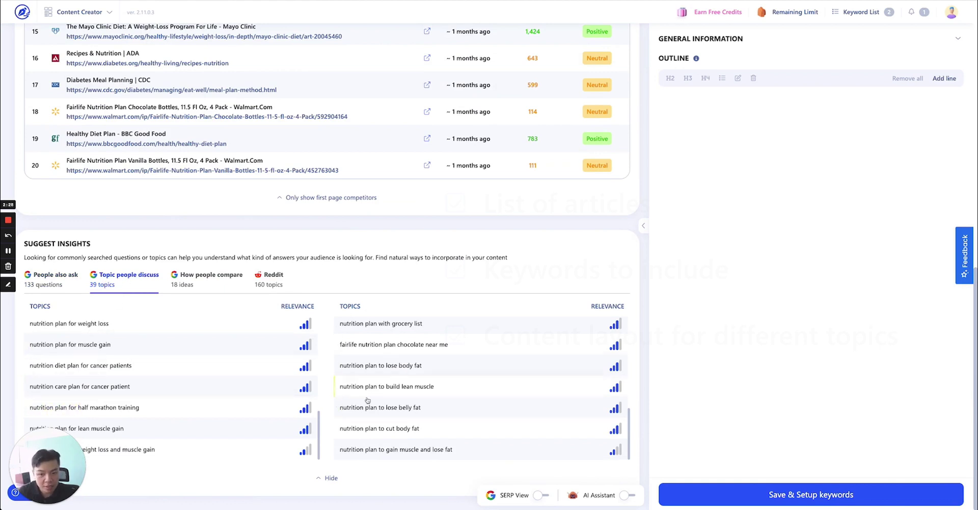
left_click(208, 284)
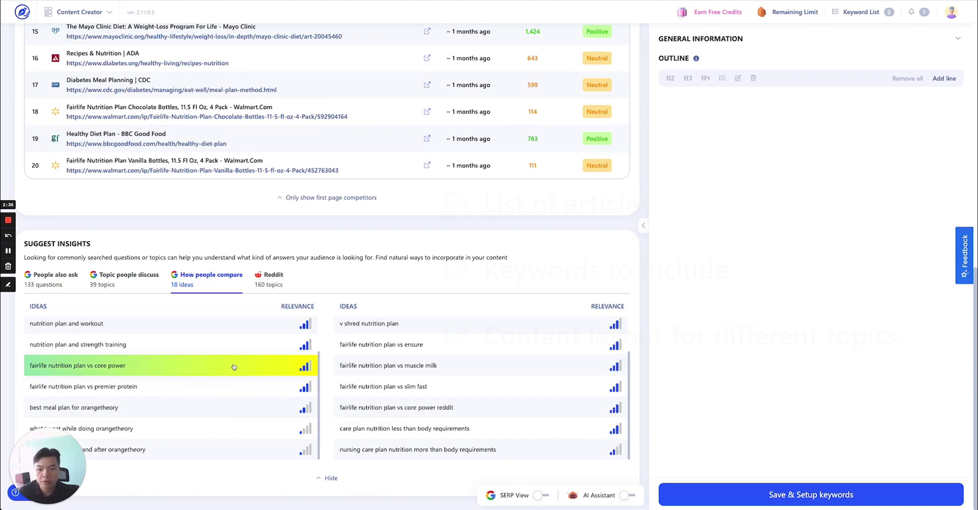
left_click(270, 288)
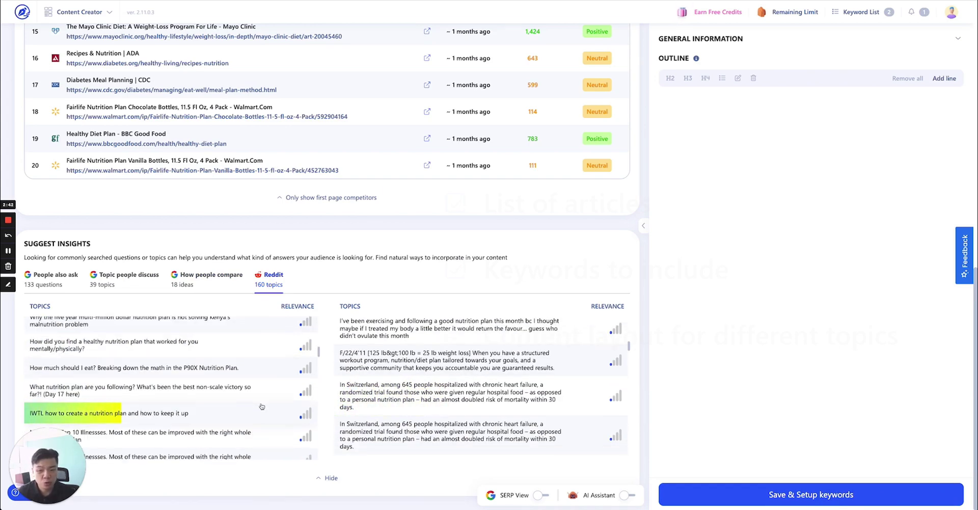
scroll(269, 405, "down", 5)
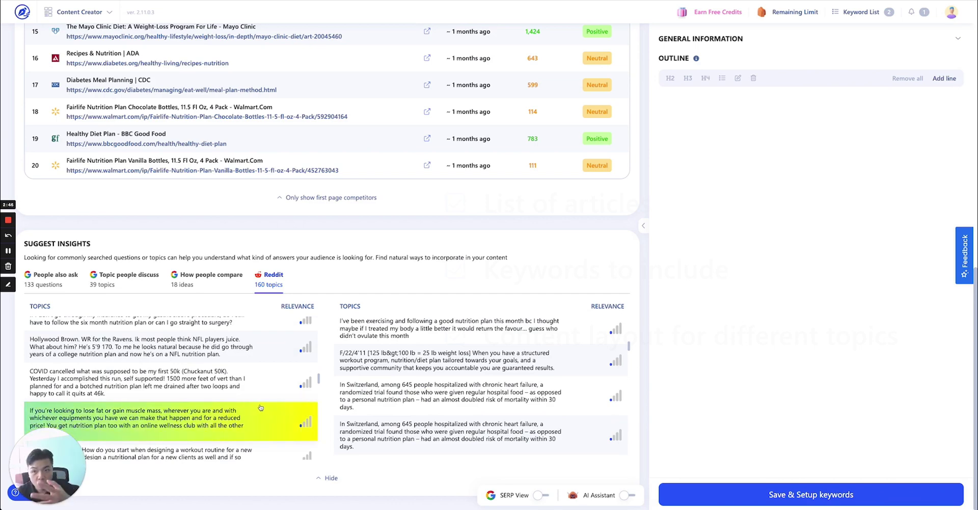
scroll(260, 408, "up", 4)
scroll(445, 306, "up", 15)
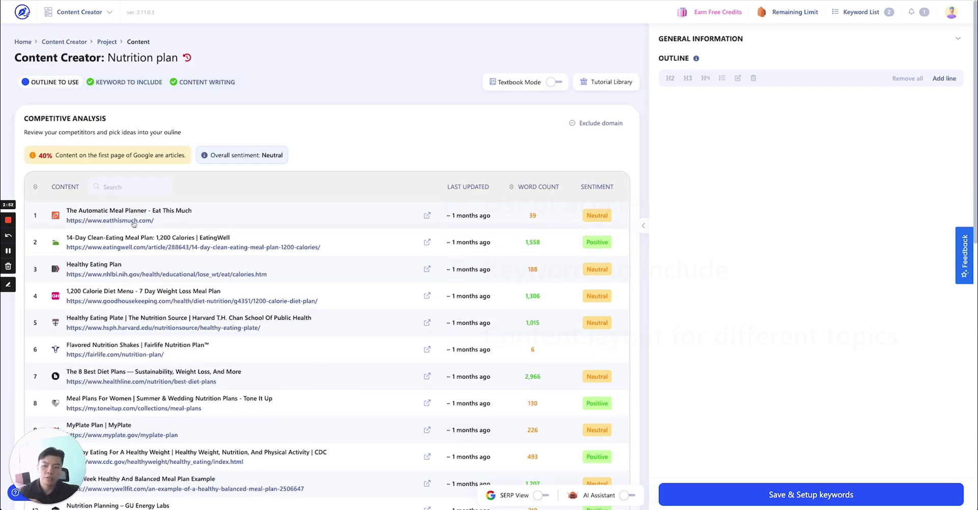
- View the content summary of EatingWell's 14-Day Clean-Eating Meal Plan in the competitor list
scroll(133, 255, "down", 4)
scroll(133, 279, "up", 2)
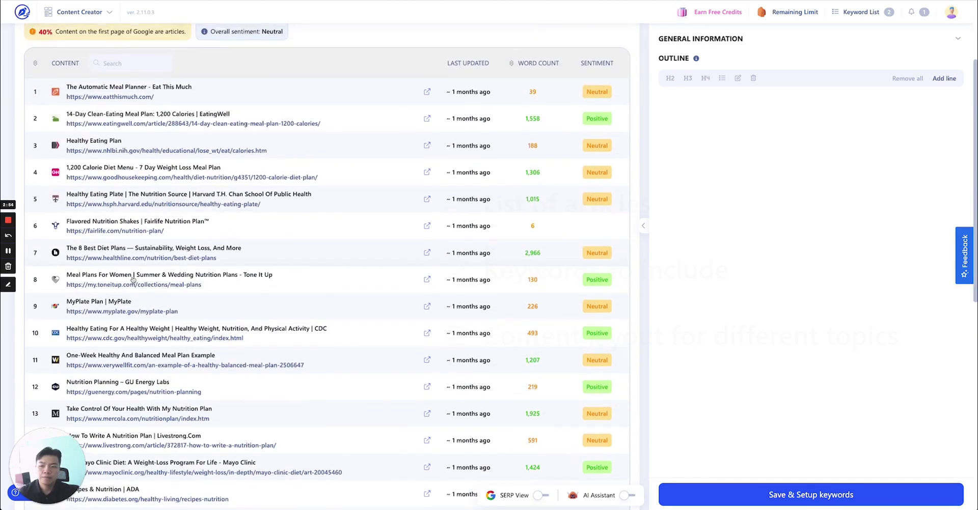
scroll(134, 279, "up", 2)
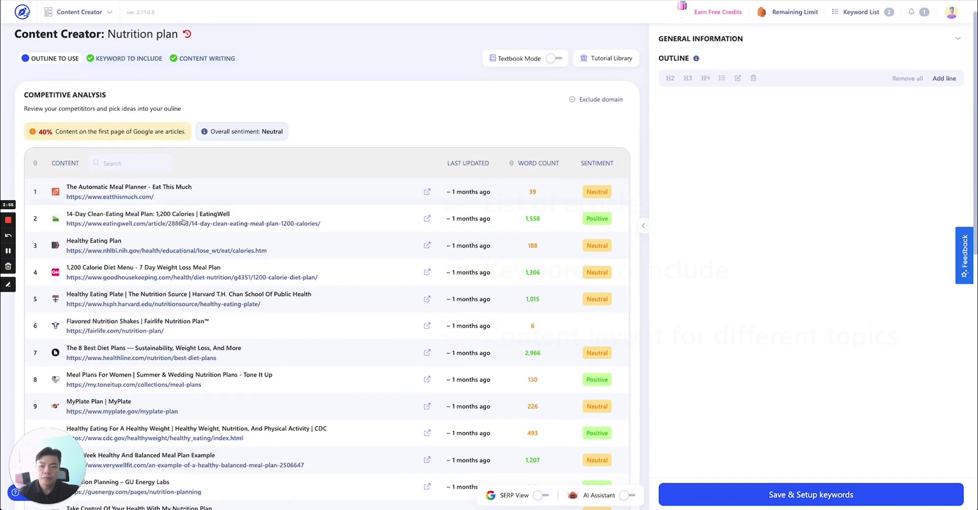
left_click(345, 223)
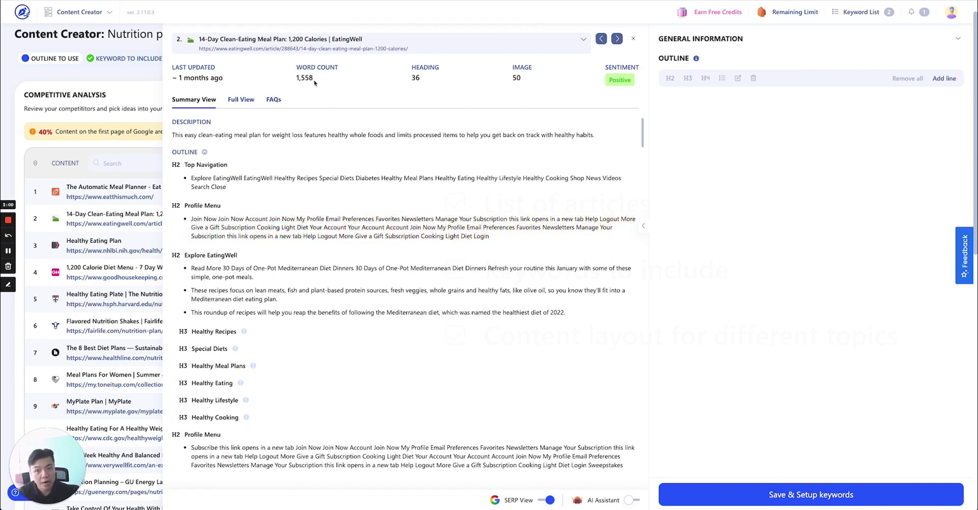
- View the content summary of The Automatic Meal Planner - Eat This Much, and open its website to examine the page
left_click(135, 187)
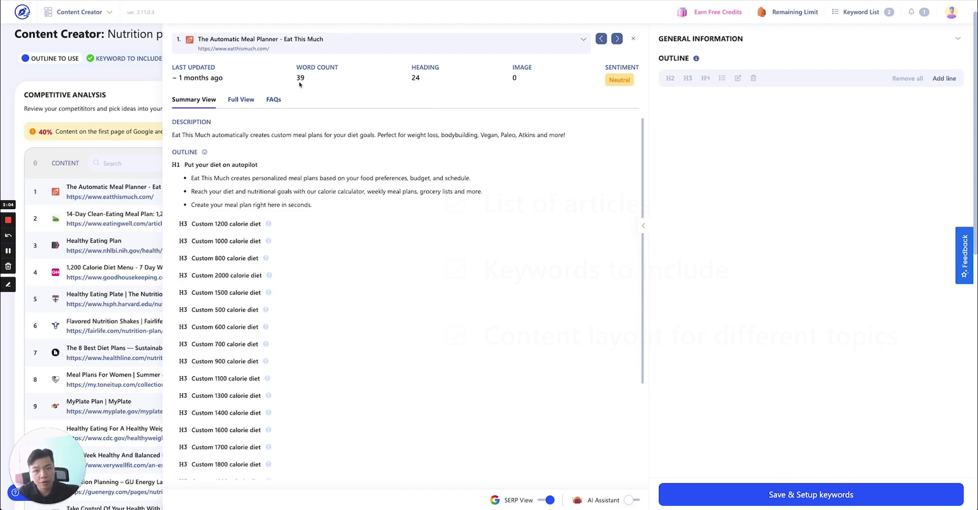
left_click(258, 51)
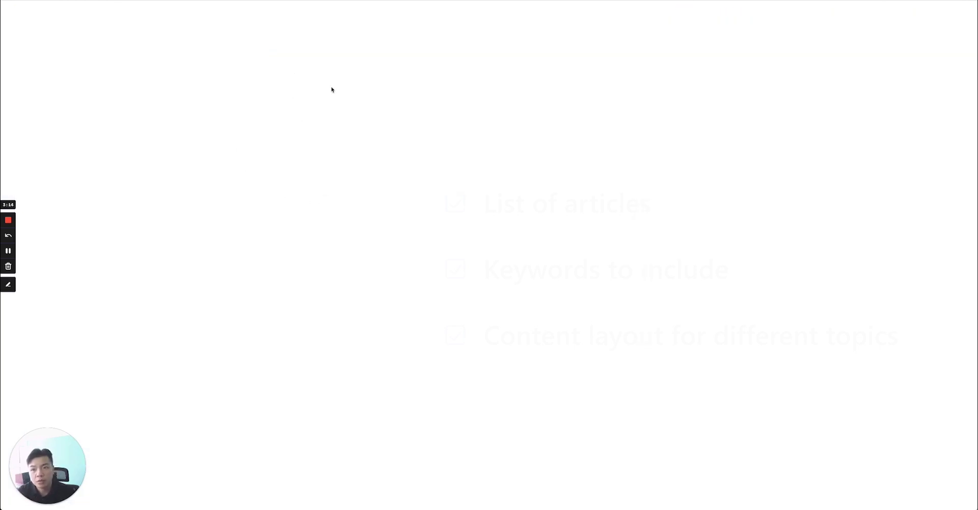
scroll(393, 212, "down", 10)
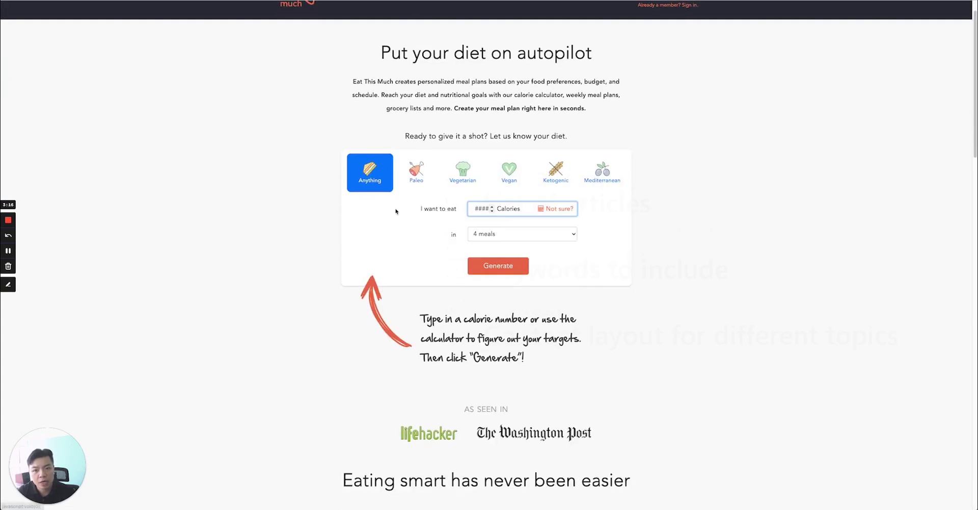
- Look through the Eat This Much homepage from its calorie form to the user testimonials, and close the site
scroll(364, 218, "down", 20)
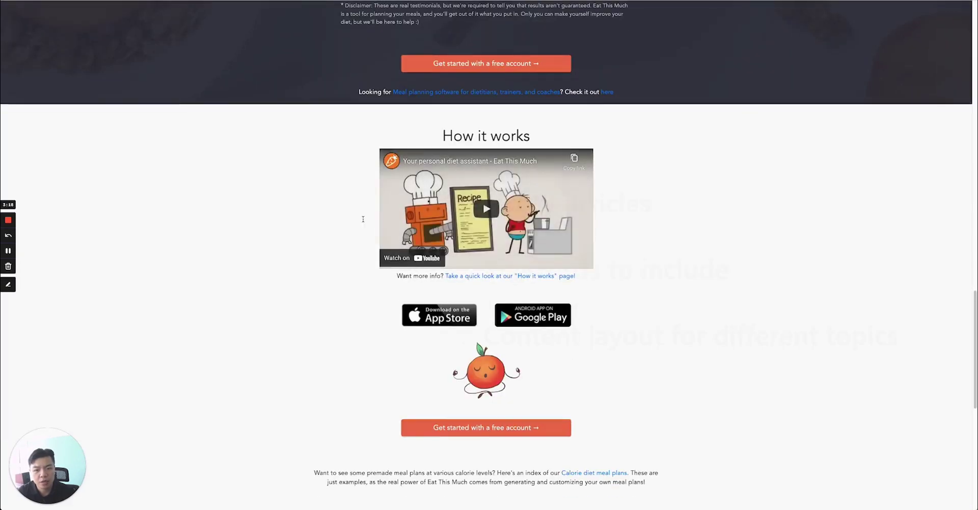
scroll(503, 144, "up", 5)
scroll(356, 170, "down", 5)
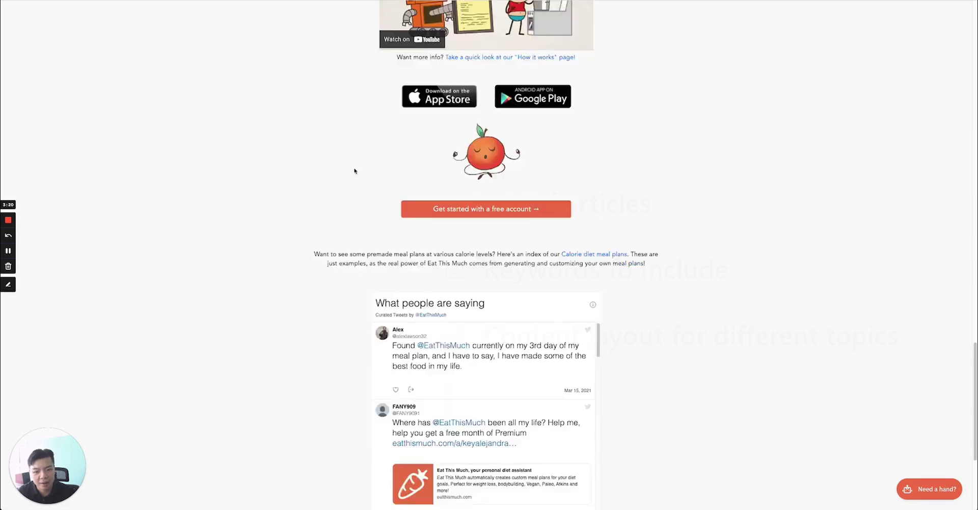
scroll(351, 199, "up", 14)
scroll(352, 199, "up", 20)
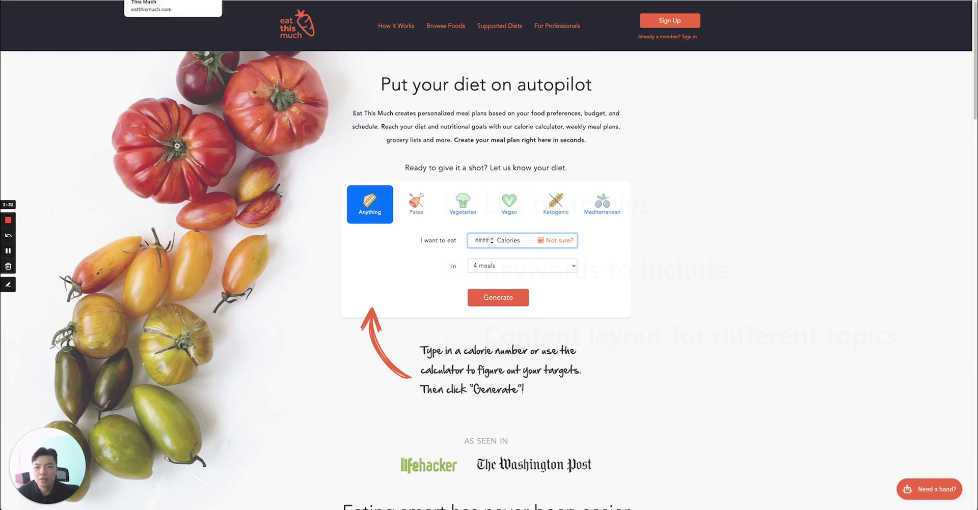
key("ctrl+w")
- View EatingWell's 14-Day Clean-Eating Meal Plan summary and examine its Top Navigation, Profile Menu, and Explore EatingWell outline sections
left_click(321, 100)
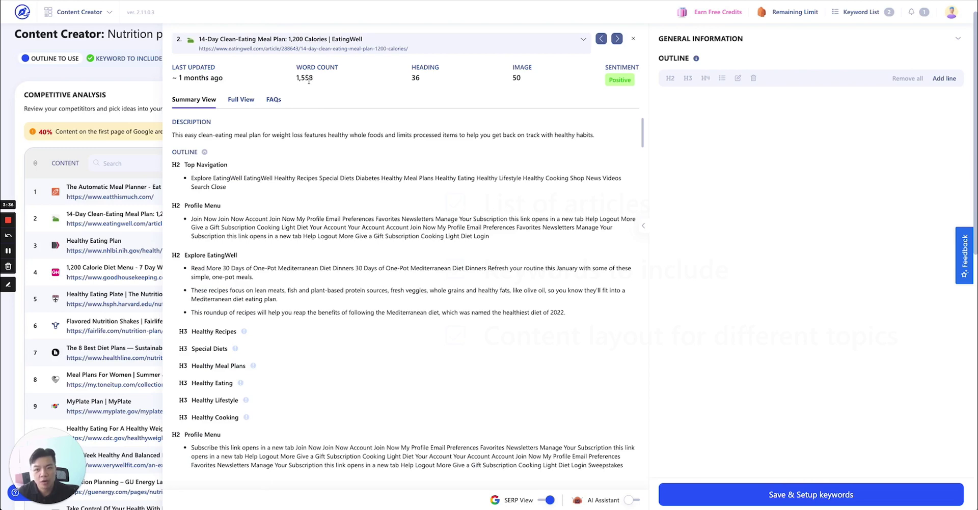
left_click_drag(191, 219, 464, 236)
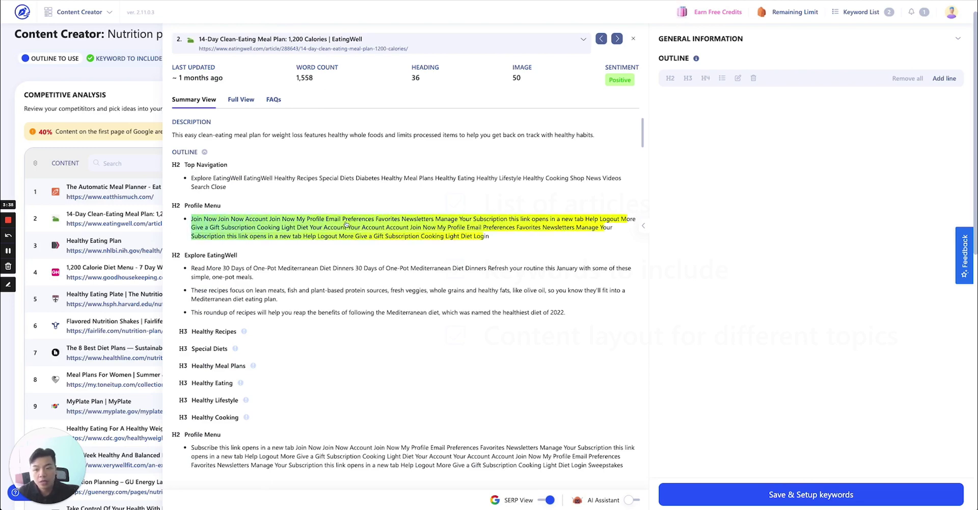
scroll(315, 247, "down", 1)
left_click_drag(191, 252, 468, 258)
scroll(234, 257, "down", 5)
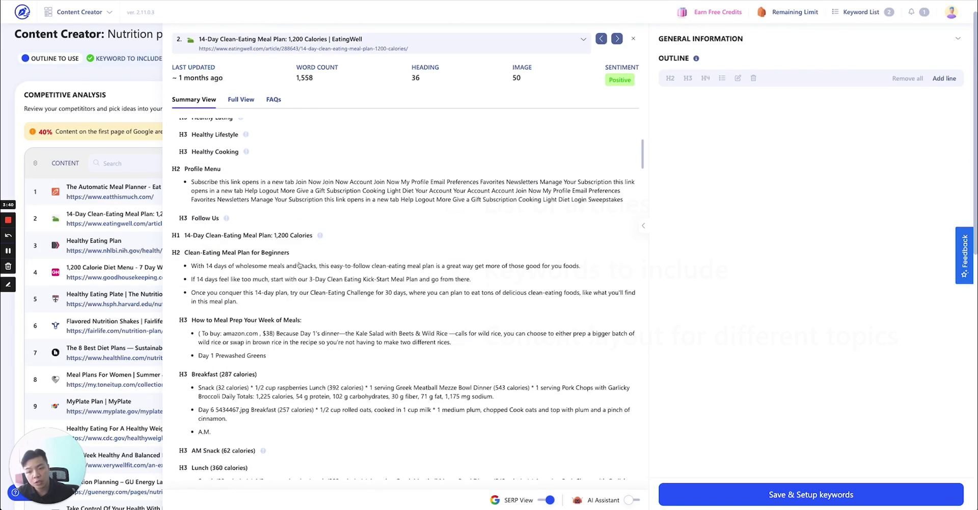
scroll(220, 215, "up", 7)
mouse_move(173, 165)
left_mouse_down()
mouse_move(214, 176)
mouse_move(198, 184)
mouse_move(219, 206)
mouse_move(458, 236)
left_mouse_up()
left_click_drag(193, 268, 360, 270)
scroll(306, 270, "down", 2)
left_click_drag(173, 170, 239, 170)
mouse_move(180, 246)
left_mouse_down()
mouse_move(236, 246)
mouse_move(199, 245)
left_mouse_up()
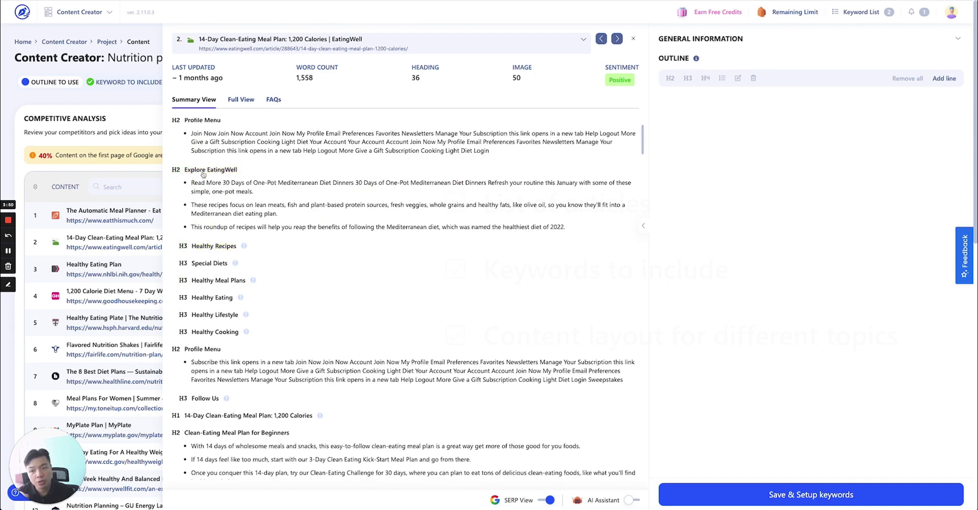
left_click_drag(173, 170, 235, 170)
scroll(251, 306, "down", 1)
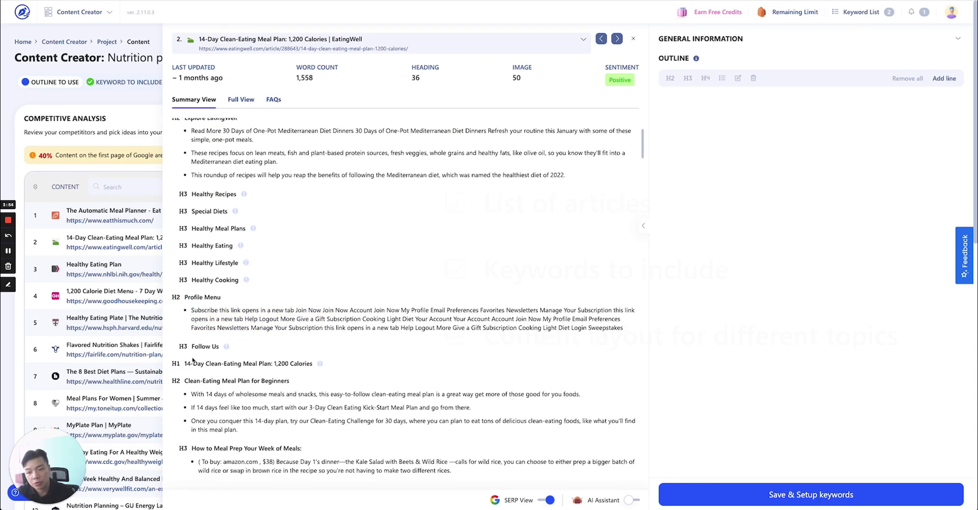
- Read the Clean-Eating Meal Plan for Beginners section of EatingWell's outline, including its meal prep, breakfast, lunch, and dinner subheadings
scroll(192, 361, "down", 3)
scroll(196, 356, "down", 1)
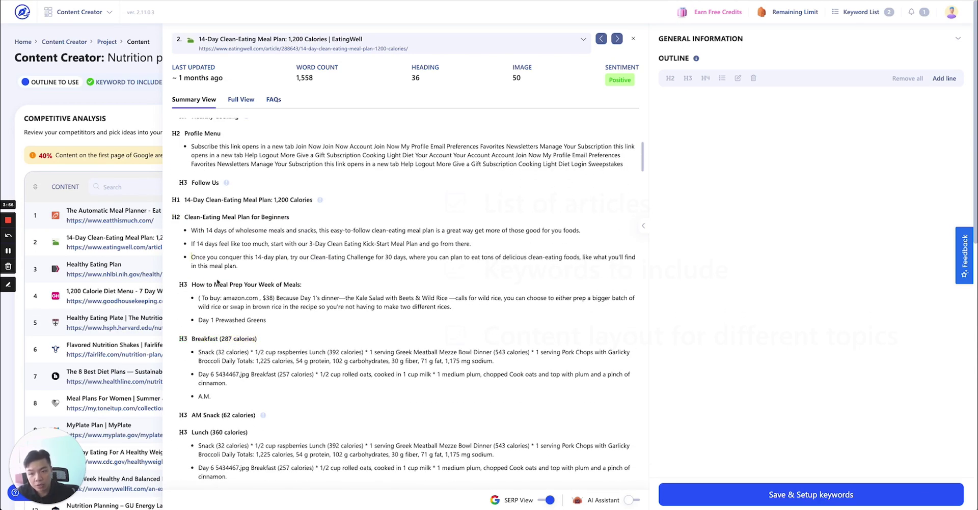
left_click_drag(172, 217, 288, 217)
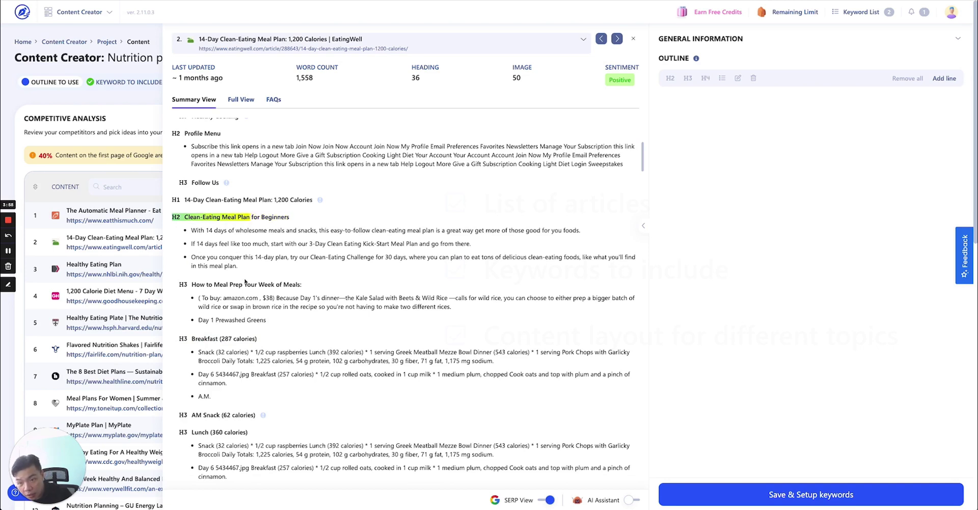
scroll(244, 282, "down", 5)
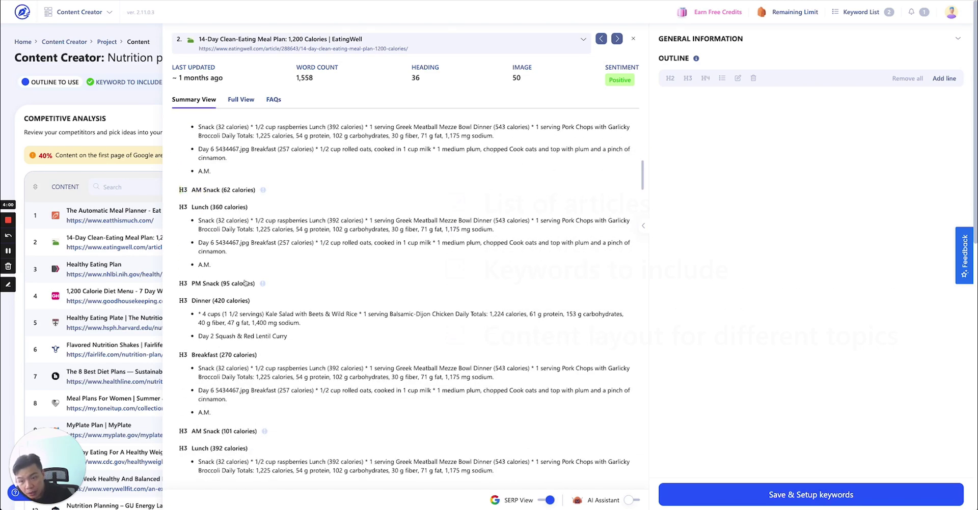
scroll(245, 283, "up", 6)
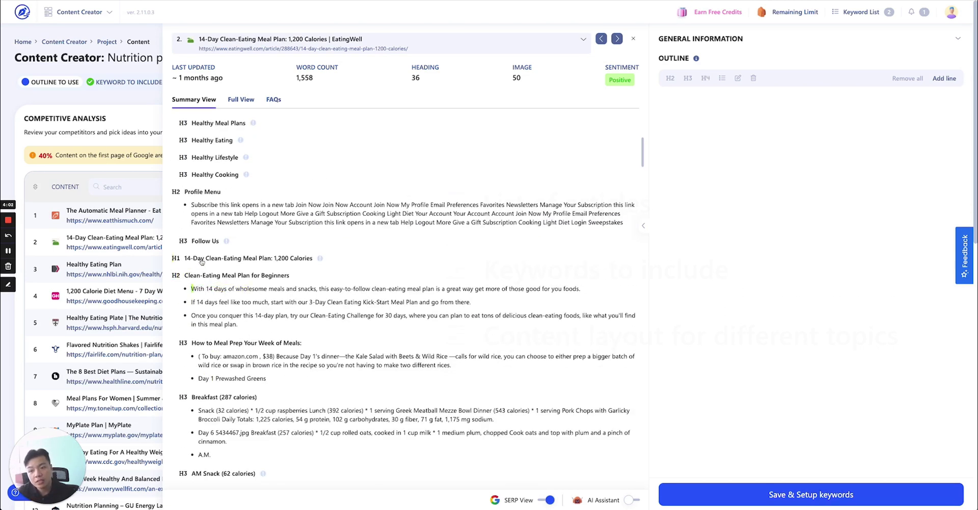
left_click_drag(192, 303, 470, 302)
scroll(230, 307, "down", 1)
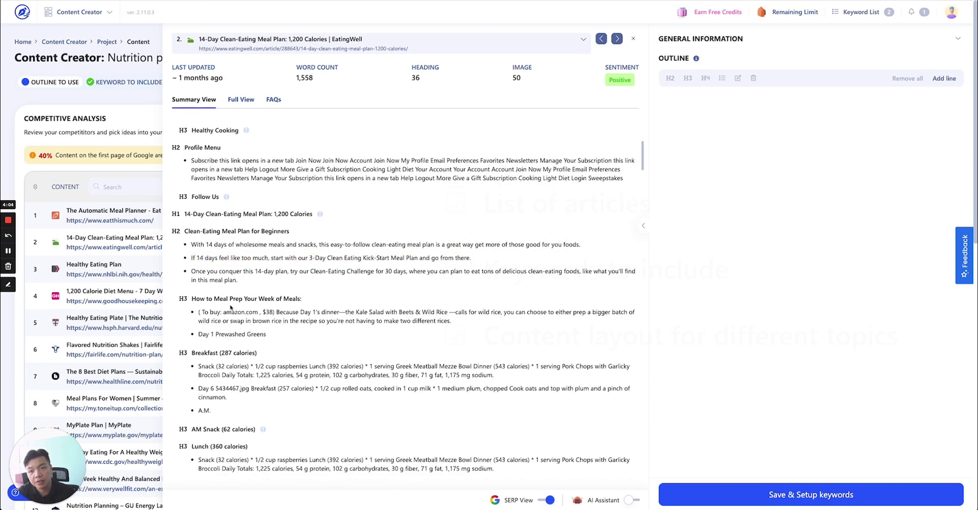
scroll(206, 245, "down", 2)
left_click_drag(198, 371, 630, 370)
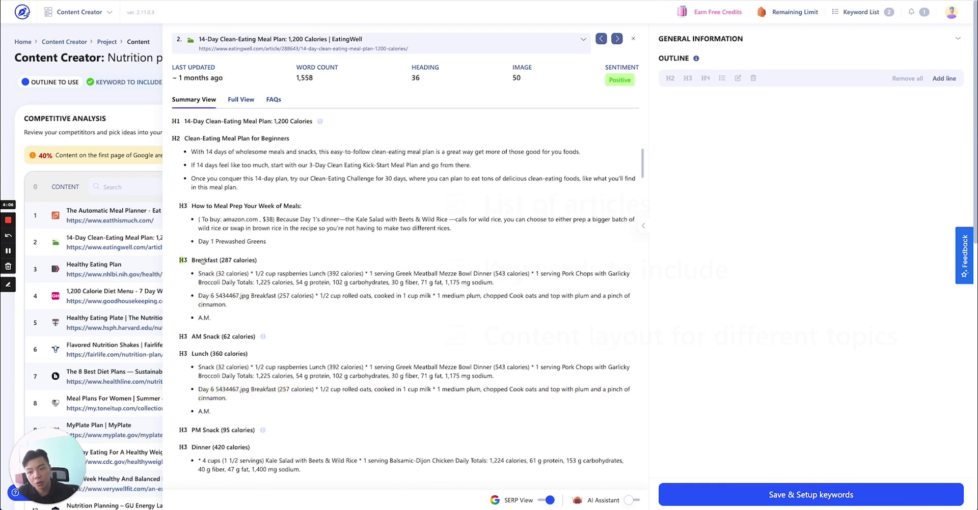
left_click_drag(180, 260, 257, 261)
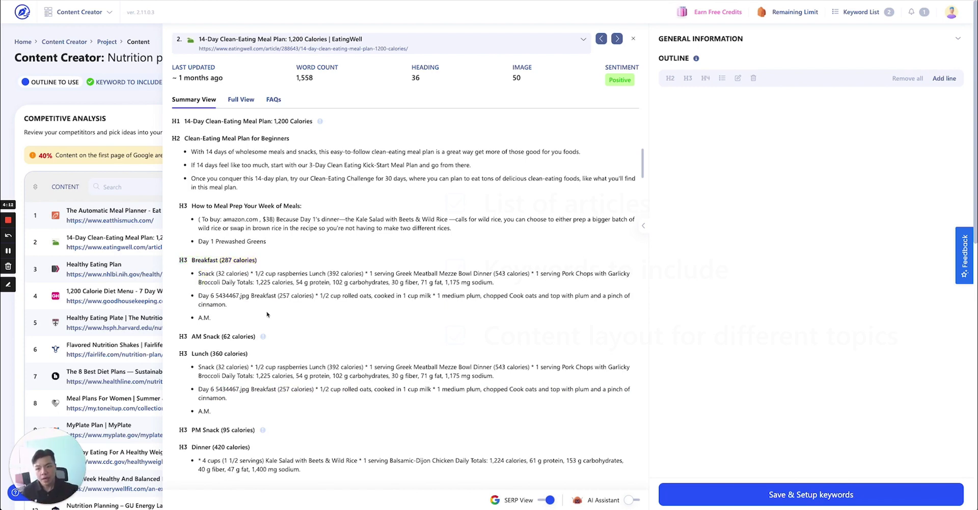
scroll(123, 293, "down", 1)
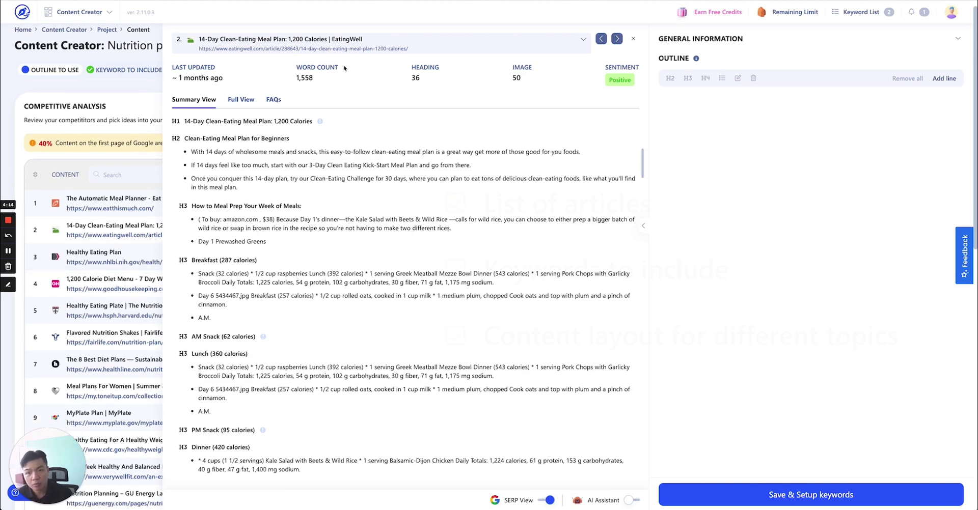
- Switch to the competitor article The 8 Best Diet Plans and read its outline from Intermittent fasting to The bottom line
left_click(434, 43)
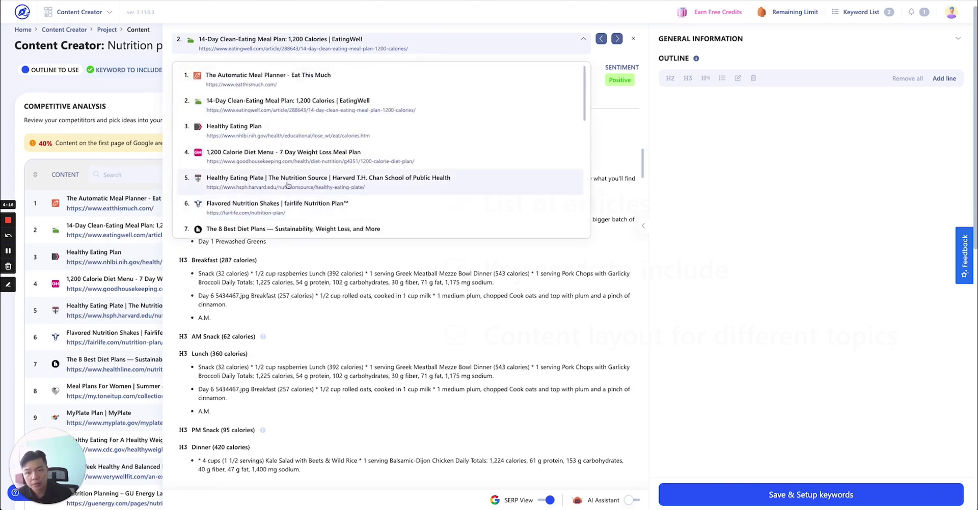
scroll(308, 197, "down", 2)
left_click(346, 181)
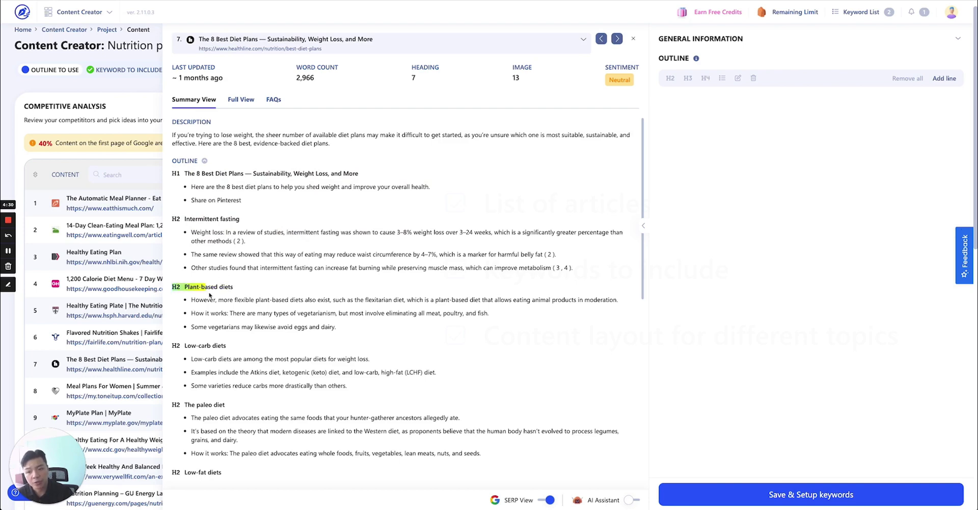
scroll(224, 283, "down", 1)
scroll(224, 285, "down", 8)
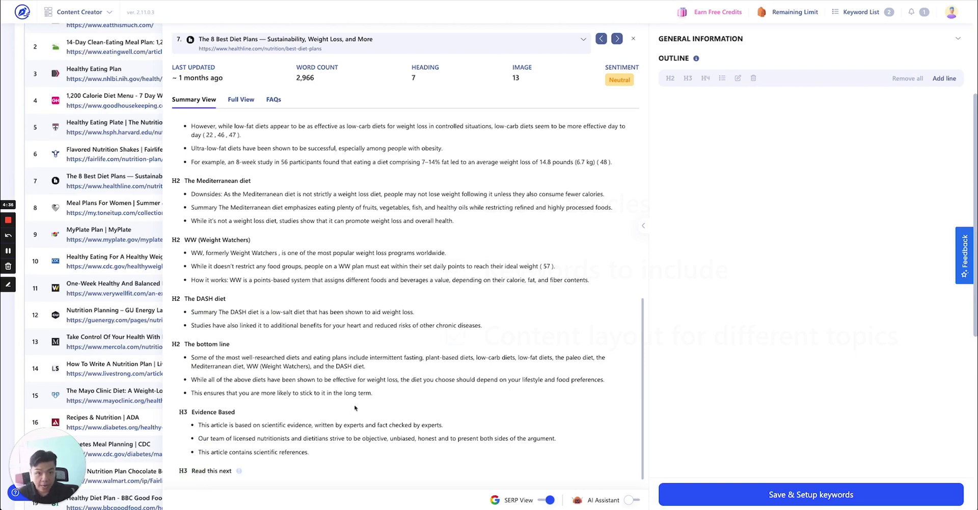
scroll(355, 408, "up", 10)
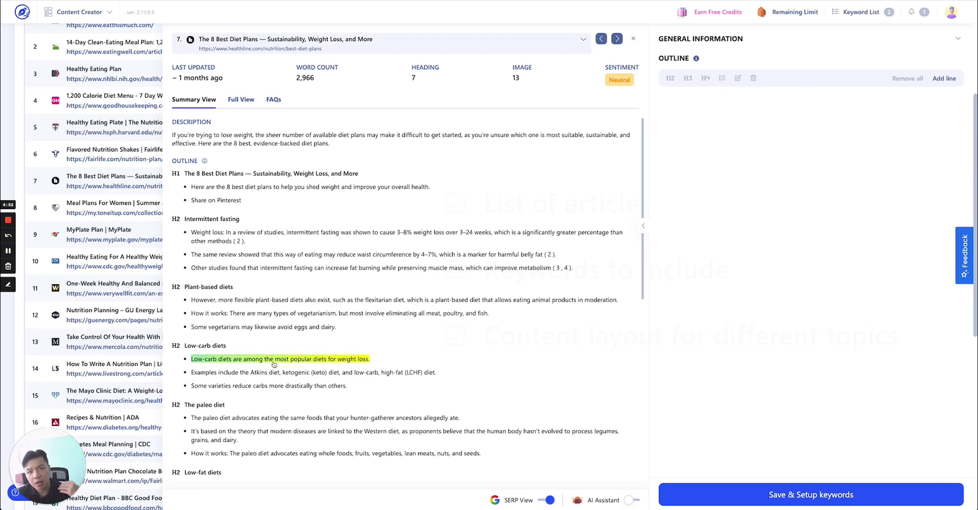
- Add the heading "The 8 Best Diet Plans — Sustainability, Weight Loss, and More" to the article outline
right_click(224, 177)
left_click(265, 189)
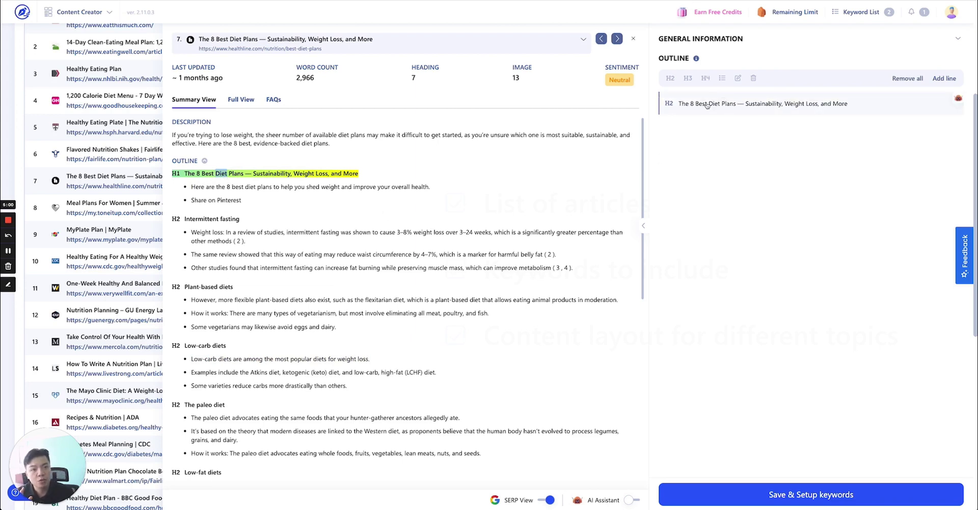
left_click(360, 159)
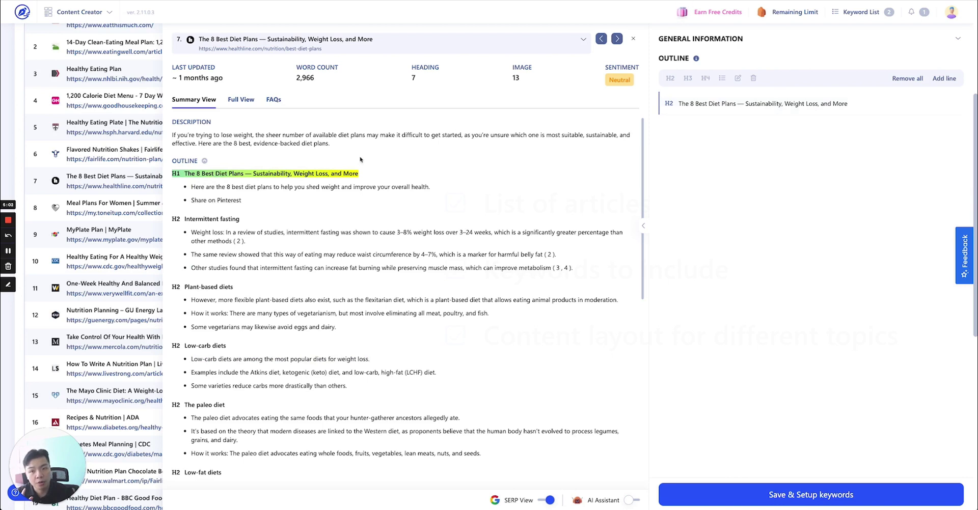
- View the AI Shortcut outline options available for The 8 Best Diet Plans heading, including the Topic to templates
right_click(325, 174)
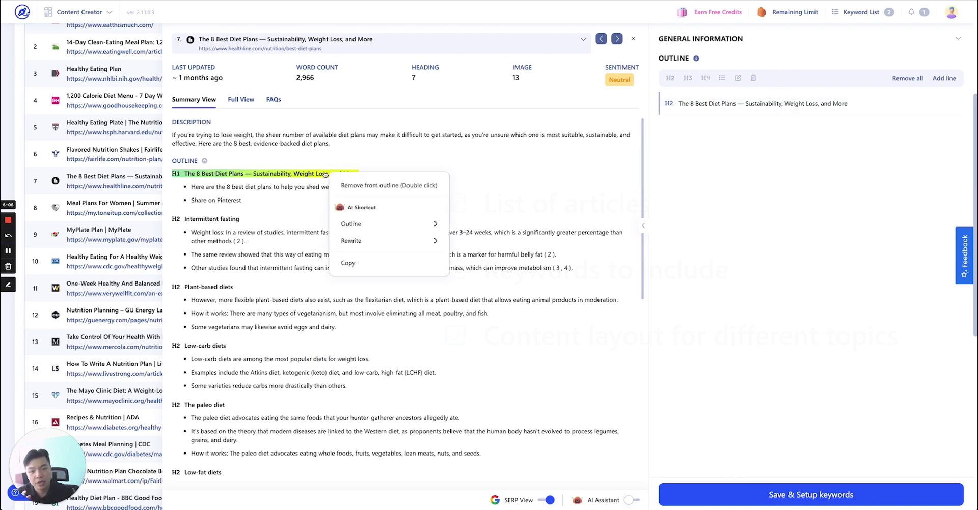
mouse_move(363, 233)
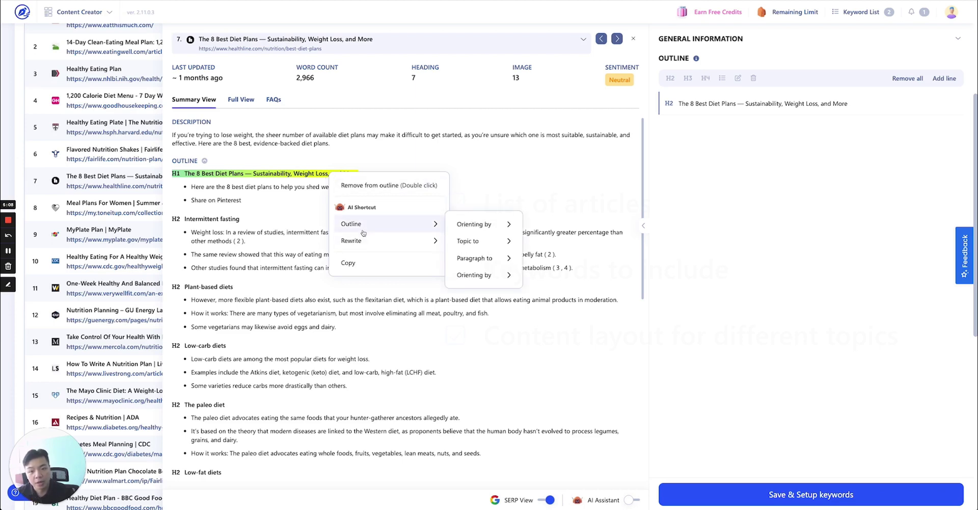
mouse_move(468, 230)
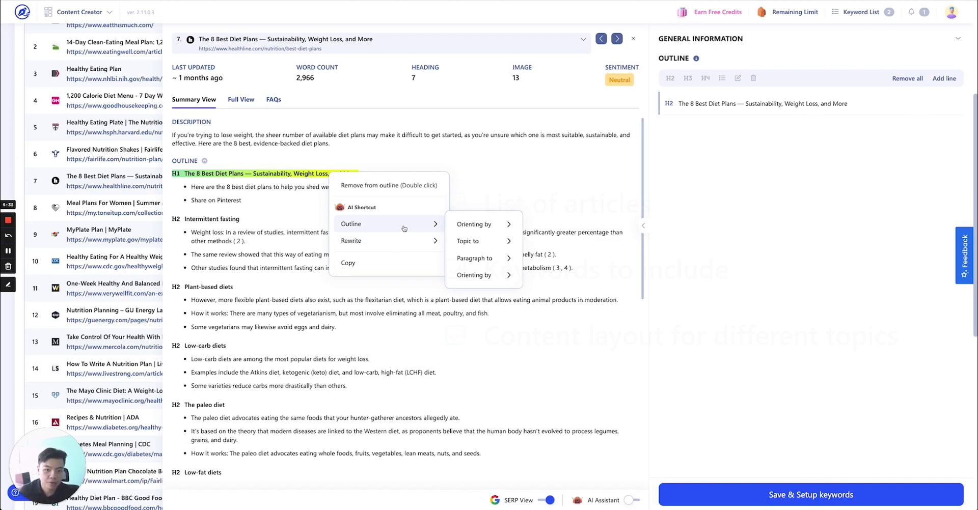
mouse_move(487, 260)
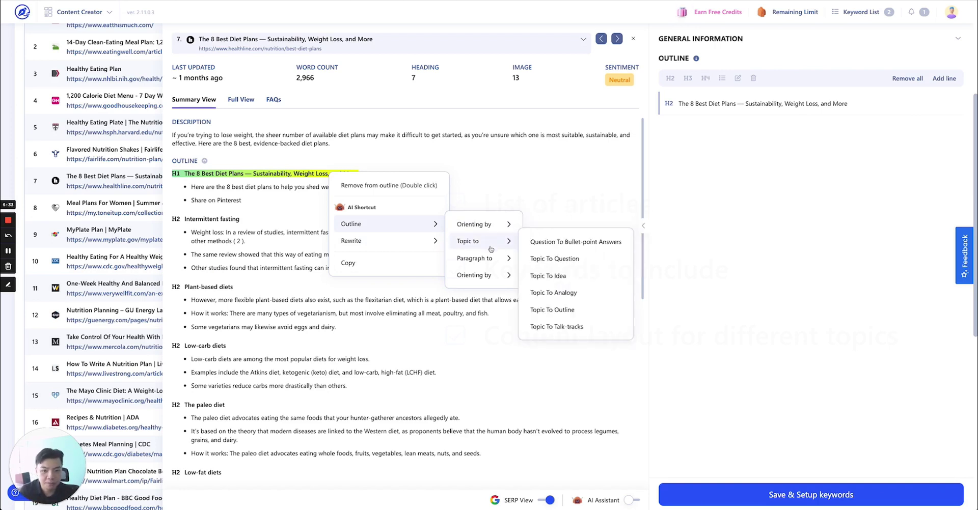
- Generate topic ideas with Paragraph To Topic from the weight loss paragraph under Intermittent fasting, using 3 variants and creativity 1
left_click(257, 236)
mouse_move(296, 287)
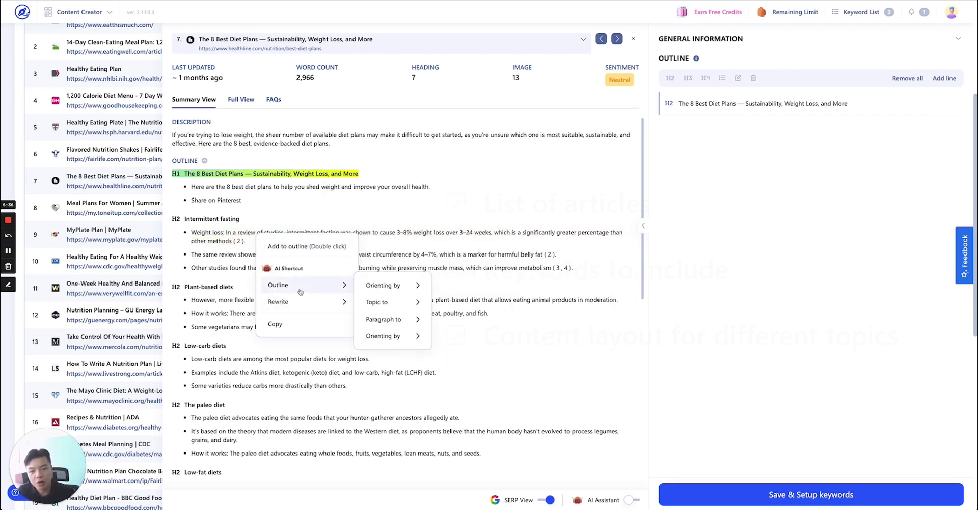
mouse_move(396, 321)
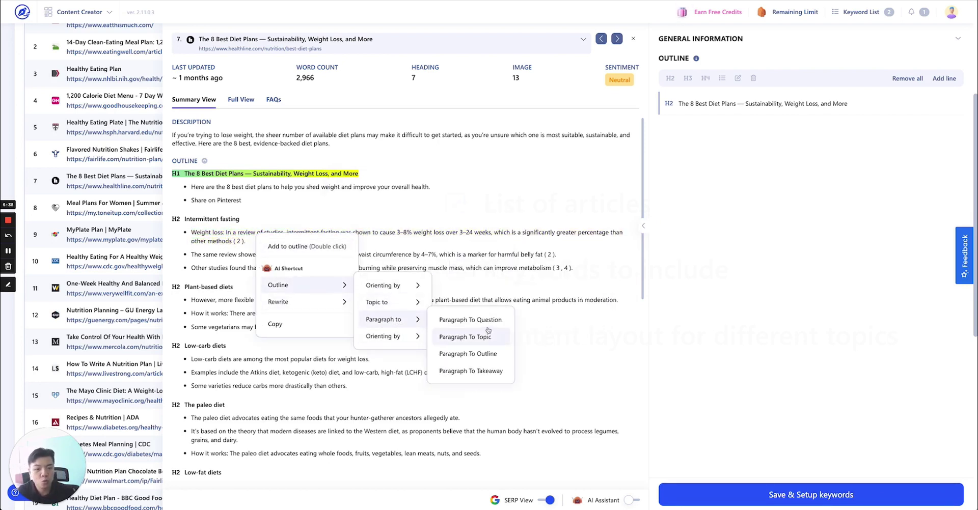
left_click(487, 344)
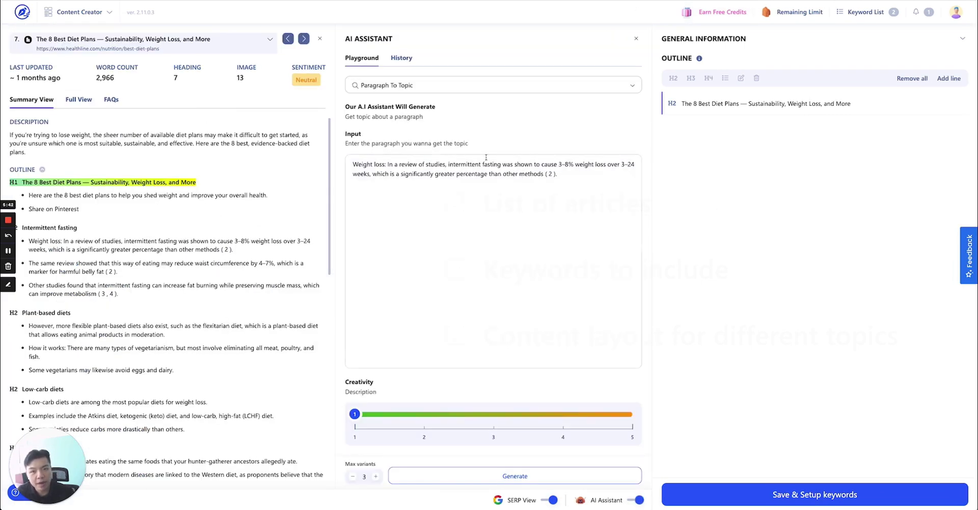
left_click(527, 481)
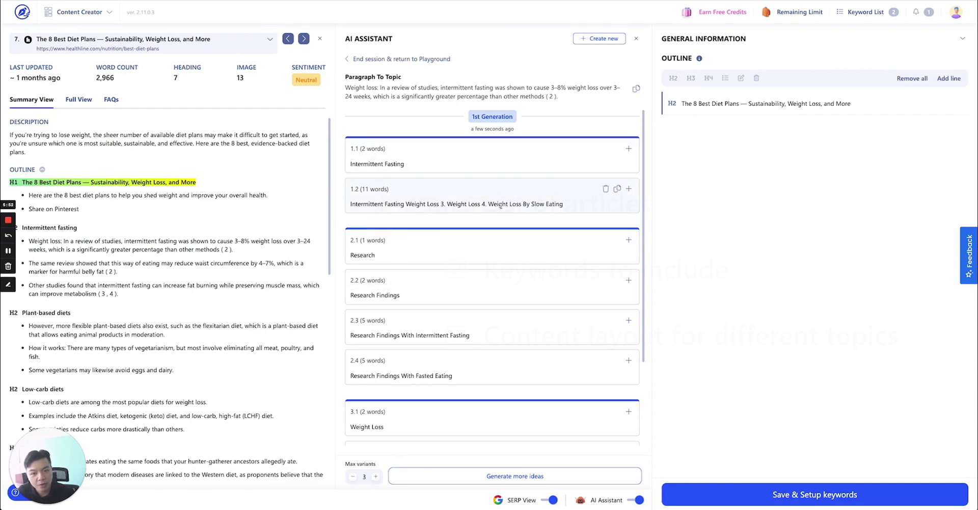
- Review the generated topic ideas, return to the template list, and close the AI Assistant
scroll(388, 239, "down", 1)
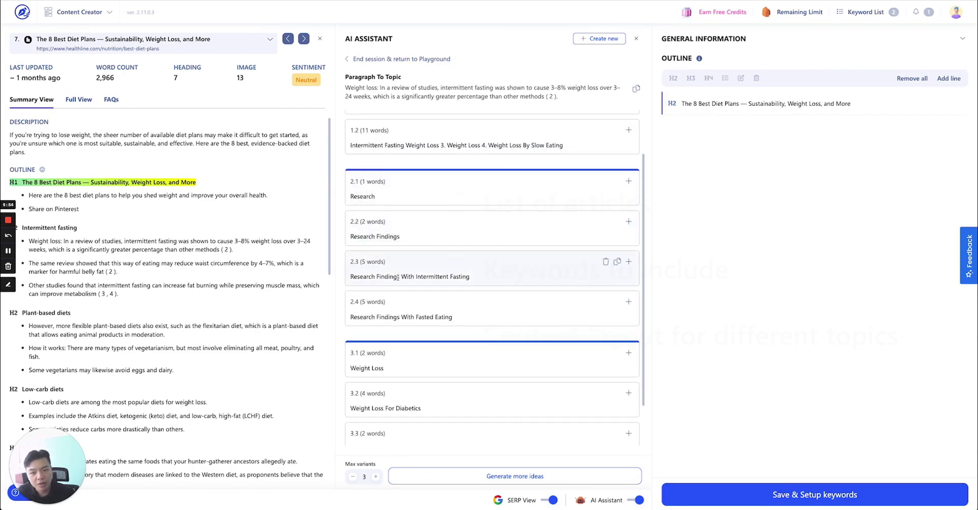
scroll(387, 255, "down", 1)
scroll(403, 333, "up", 2)
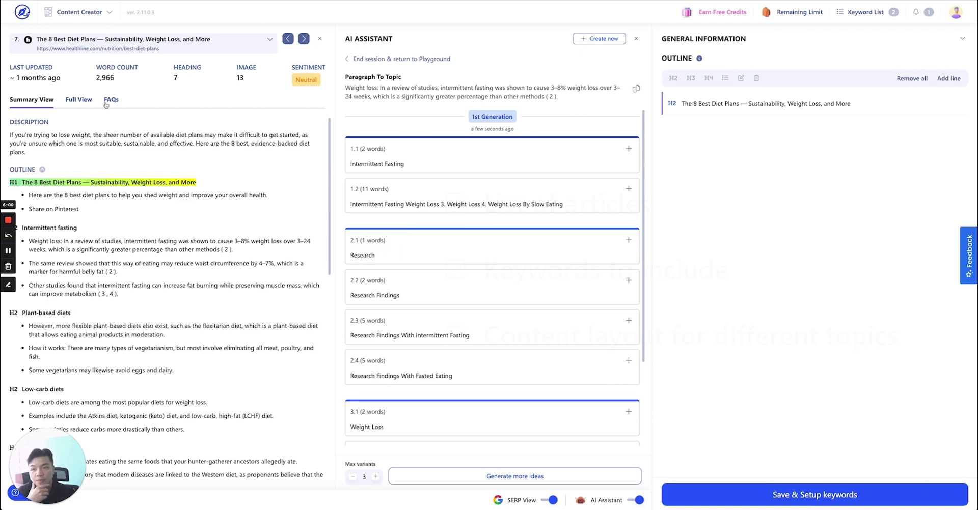
left_click(615, 43)
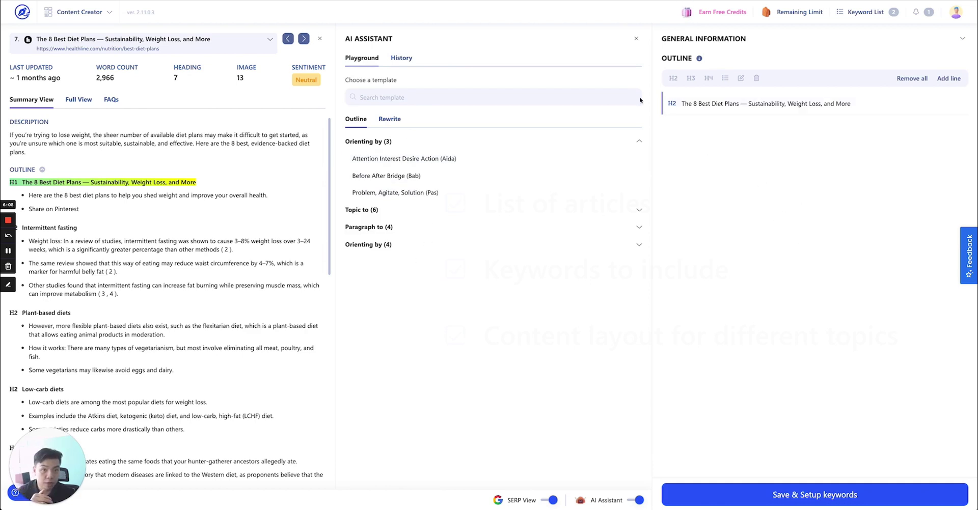
left_click(636, 38)
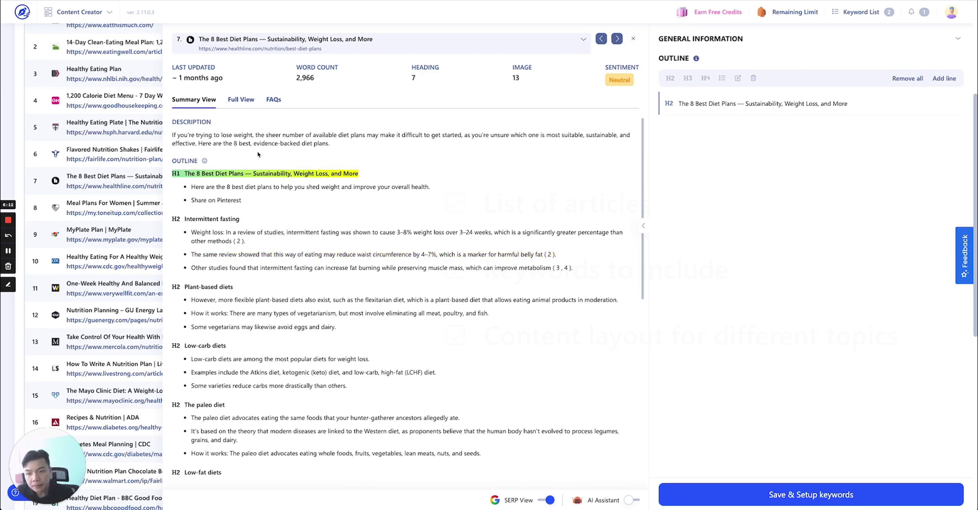
- Add the Intermittent fasting heading to the article outline
left_click(211, 222)
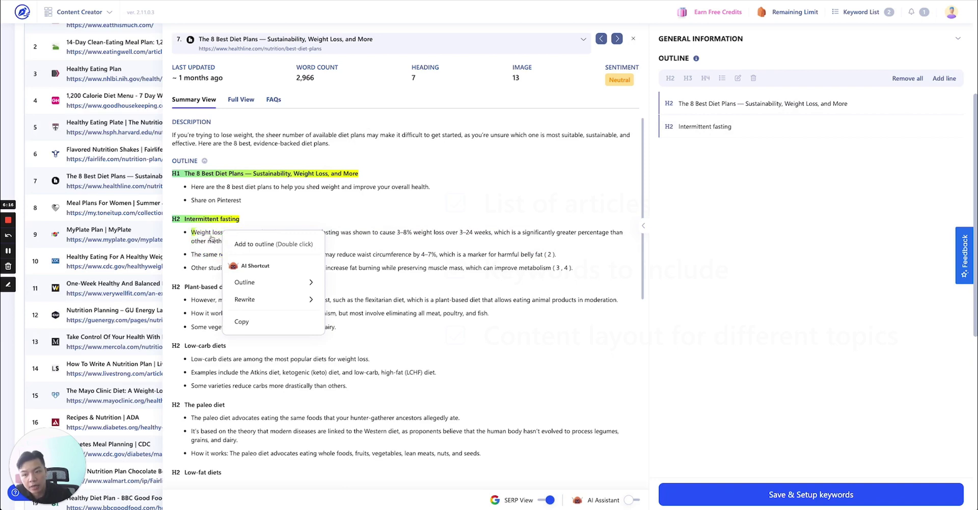
- Add the three paragraphs under the article's Intermittent fasting heading to the outline as bullet points
left_click(214, 255)
left_click(213, 234)
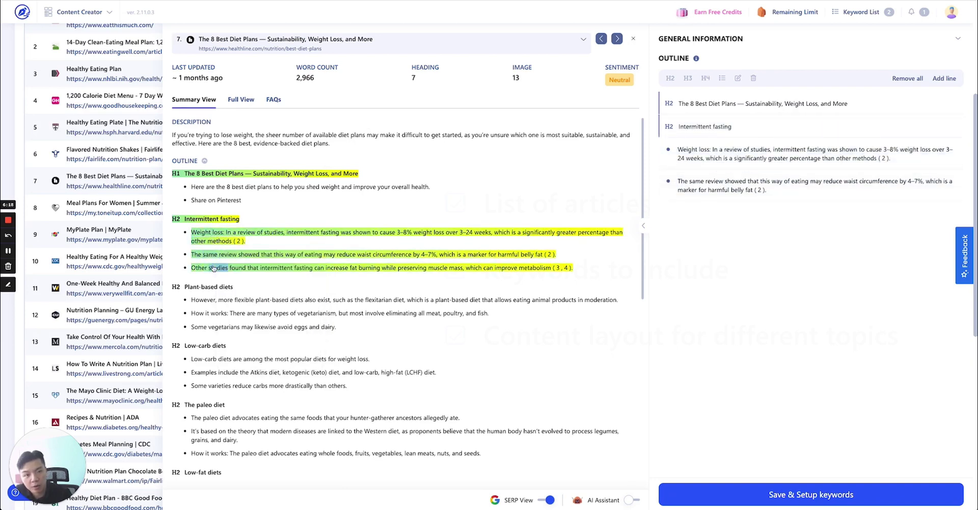
left_click(218, 268)
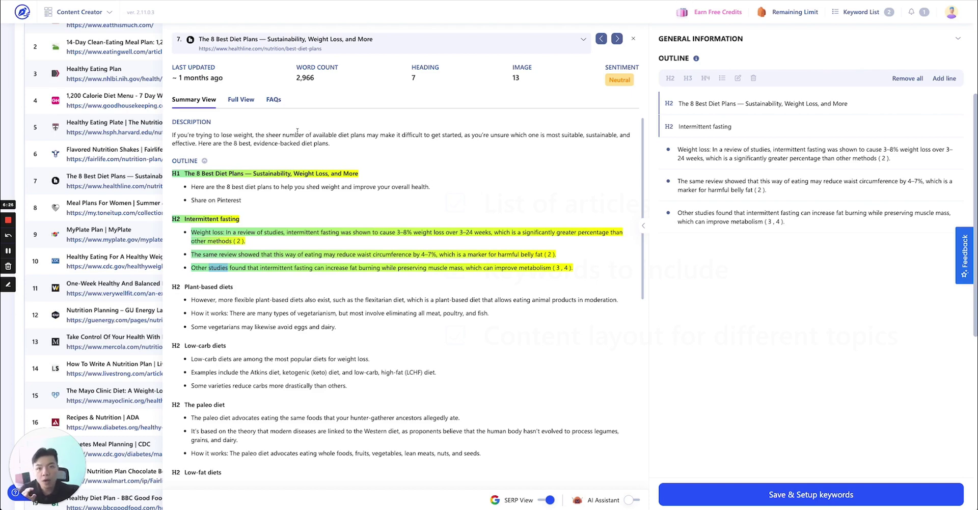
- Generate FAQs from the Healthline article The 8 Best Diet Plans and read the first question and answer
left_click(274, 100)
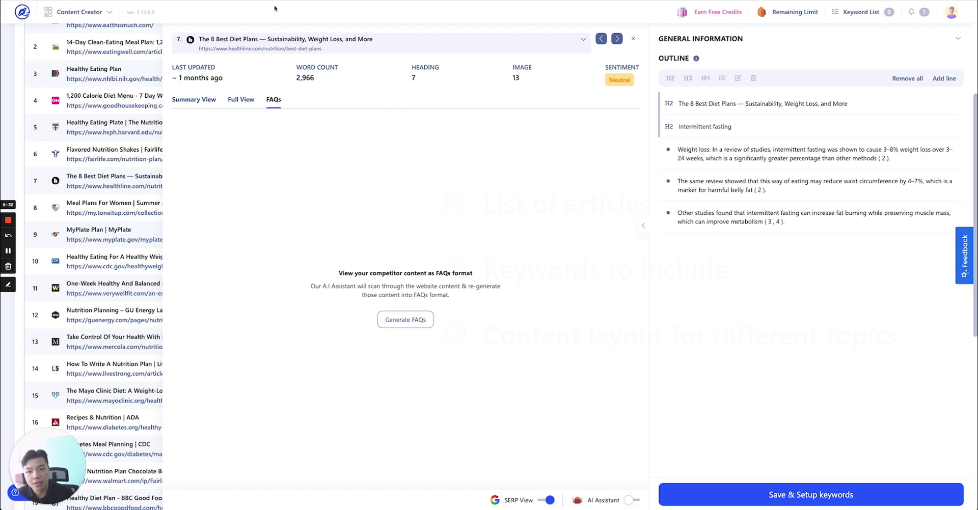
left_click(407, 320)
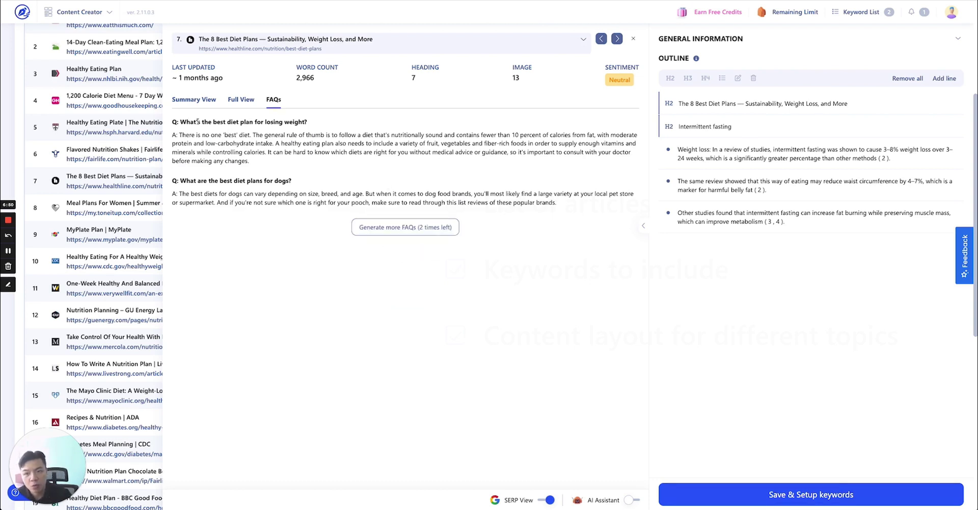
left_click_drag(265, 124, 304, 123)
left_click(203, 138)
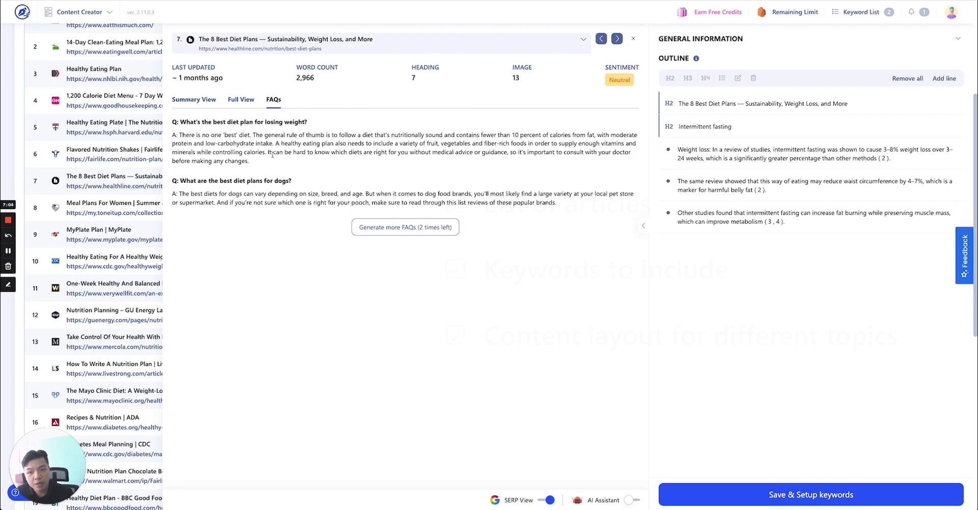
- Copy the FAQ question "What's the best diet plan for losing weight?" into a new H2 line at the end of the outline
left_click_drag(311, 125, 181, 124)
key("ctrl+c")
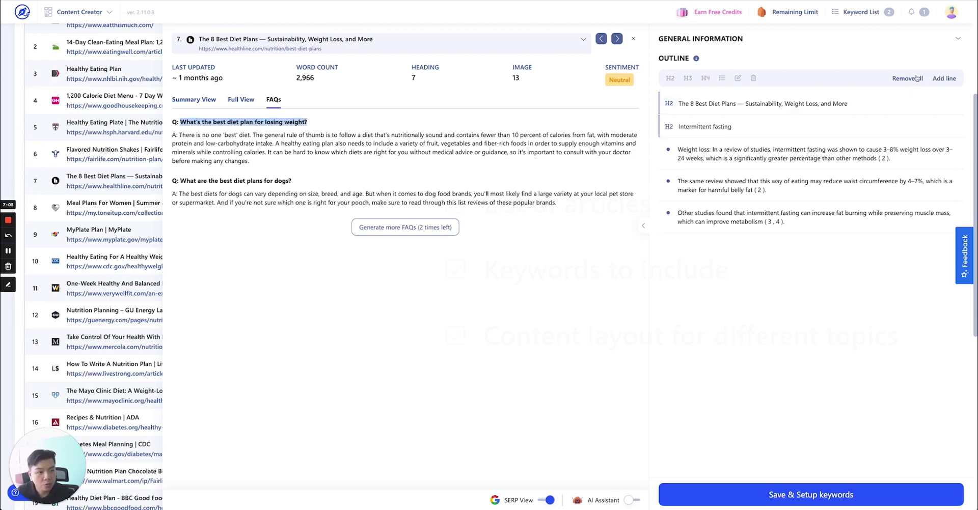
left_click(944, 78)
left_click(736, 252)
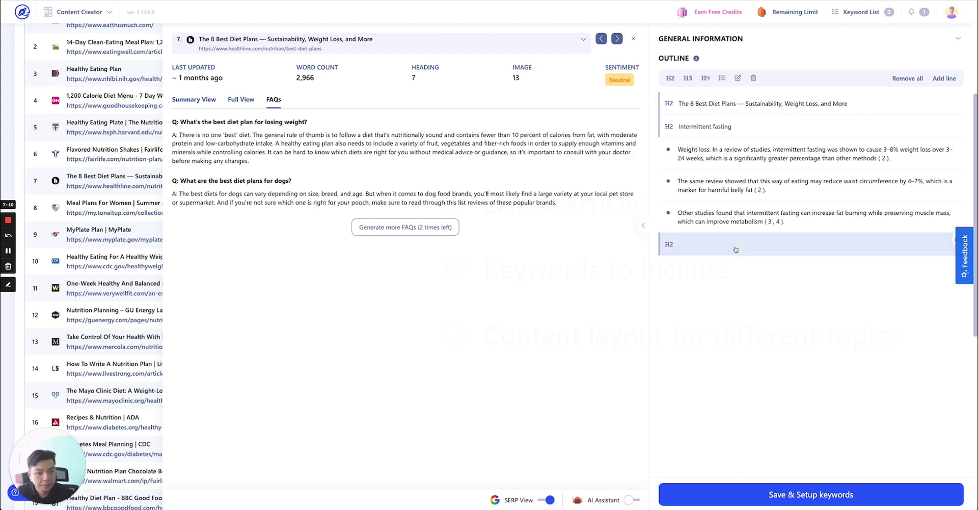
key("ctrl+v")
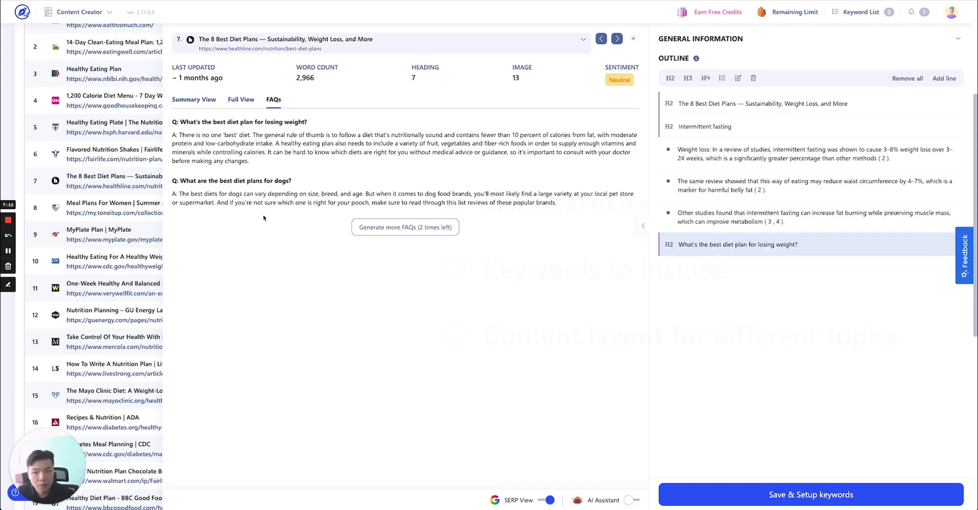
- Copy the answer to the losing weight question into a new outline line and format it as a bullet point
left_click_drag(253, 163, 179, 135)
key("ctrl+c")
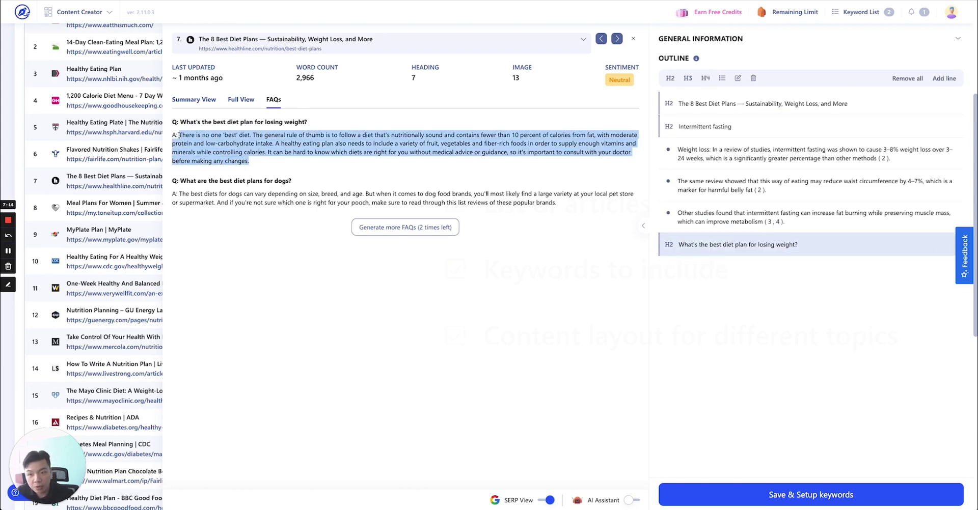
left_click(830, 249)
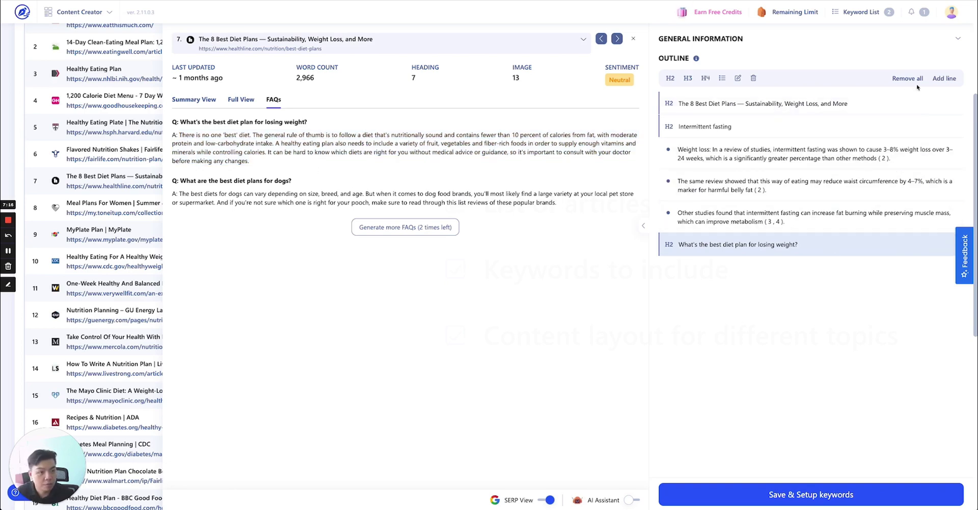
left_click(946, 79)
left_click(702, 277)
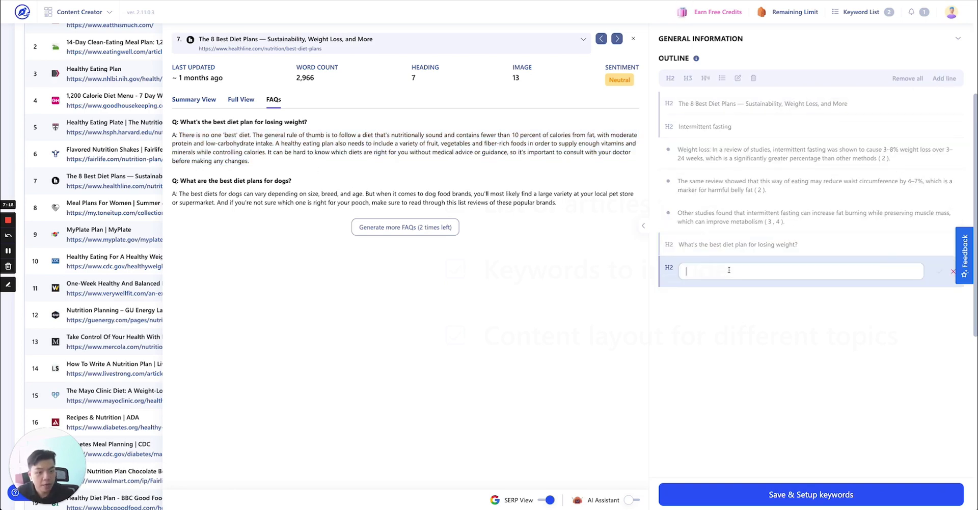
key("ctrl+v")
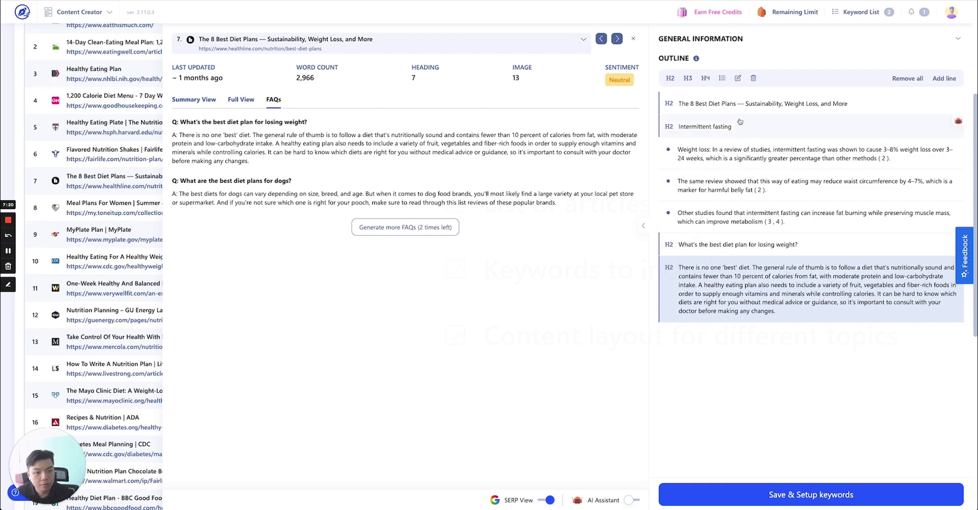
left_click(721, 78)
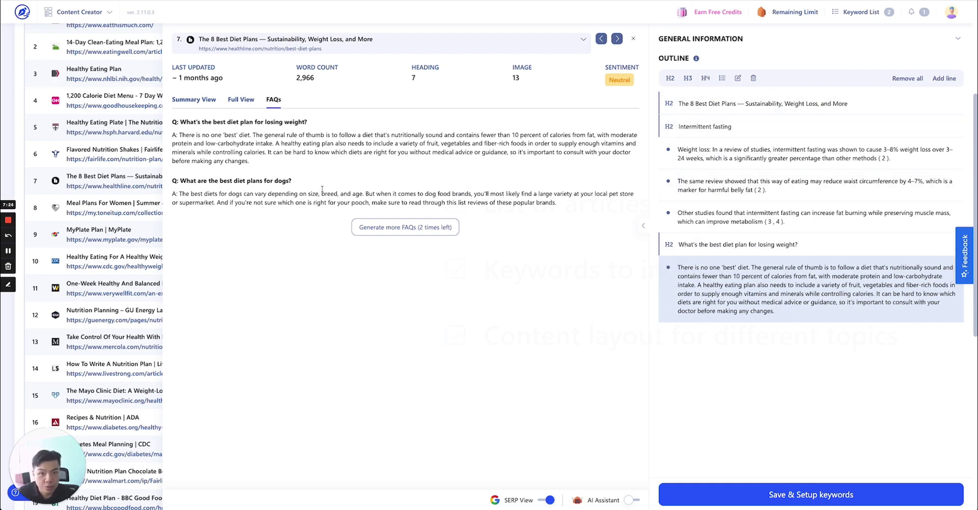
- Browse the FAQ views of the following competitors up to the CDC Healthy Eating for a Healthy Weight page, and close the competitor details
left_click(616, 41)
left_click(617, 40)
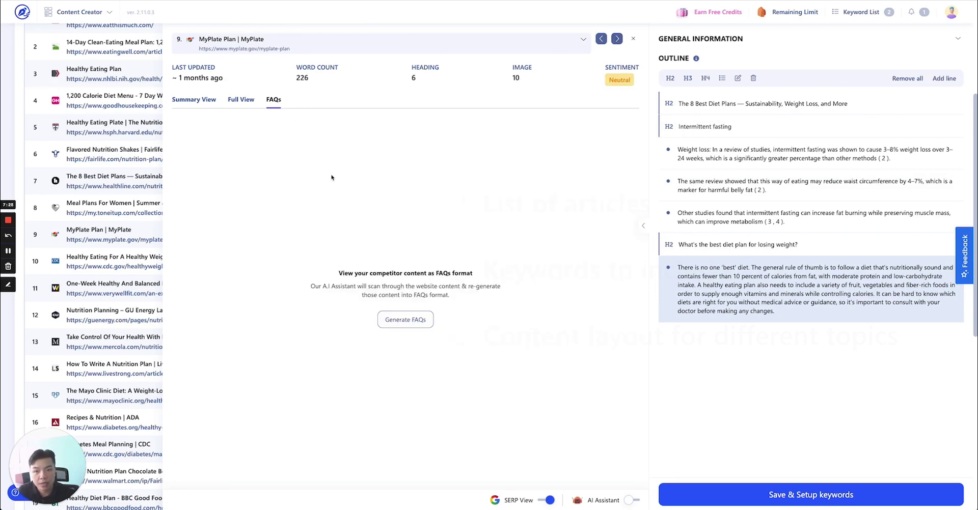
left_click(616, 39)
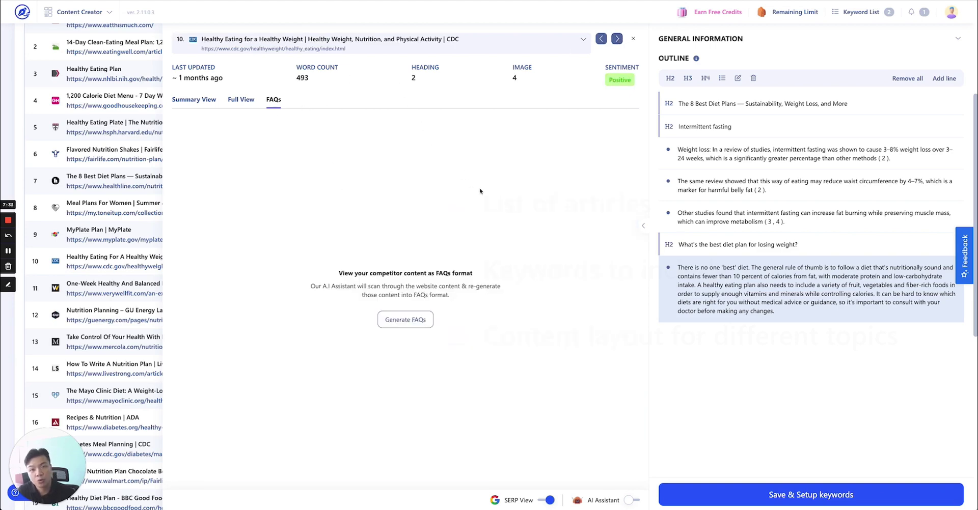
left_click(633, 38)
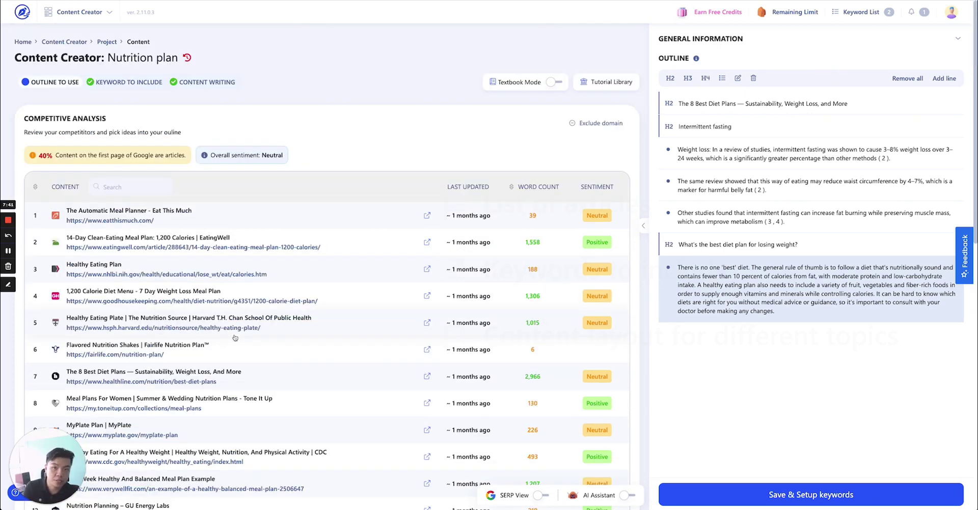
- Review the competitor list's word counts and sentiments, and read the explanation of the overall sentiment
scroll(341, 351, "down", 2)
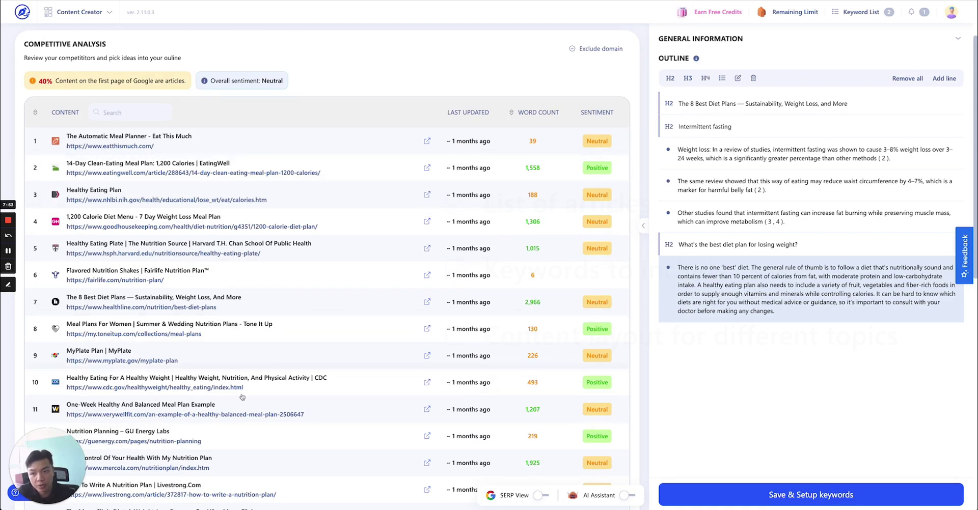
scroll(306, 367, "up", 3)
scroll(585, 208, "down", 3)
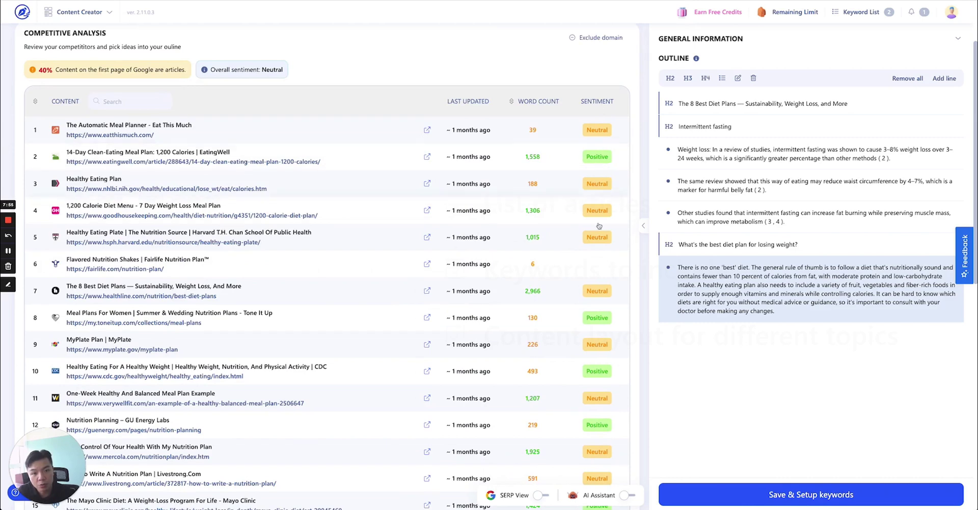
mouse_move(225, 75)
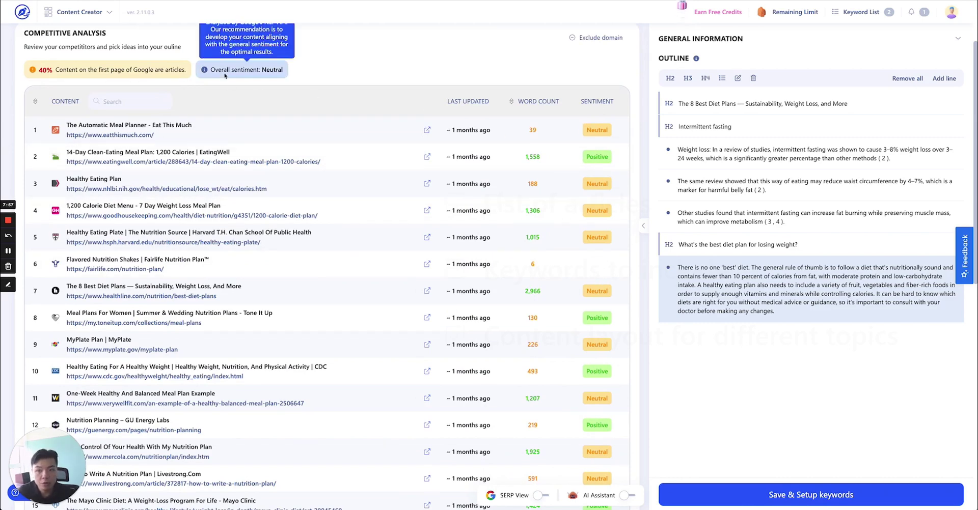
scroll(224, 75, "up", 1)
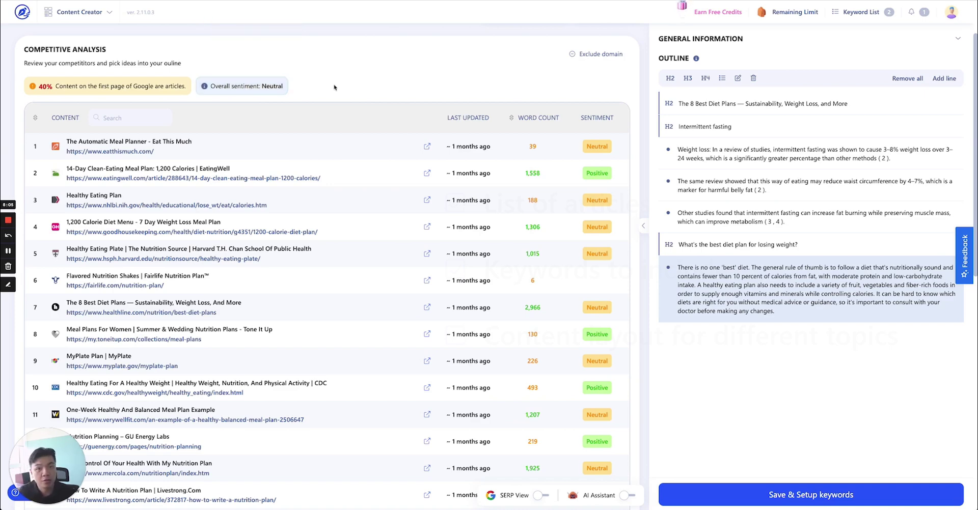
- Add the People also ask questions "what is nutrition action plan" and "is plantain nutrition" to the outline
scroll(153, 255, "down", 10)
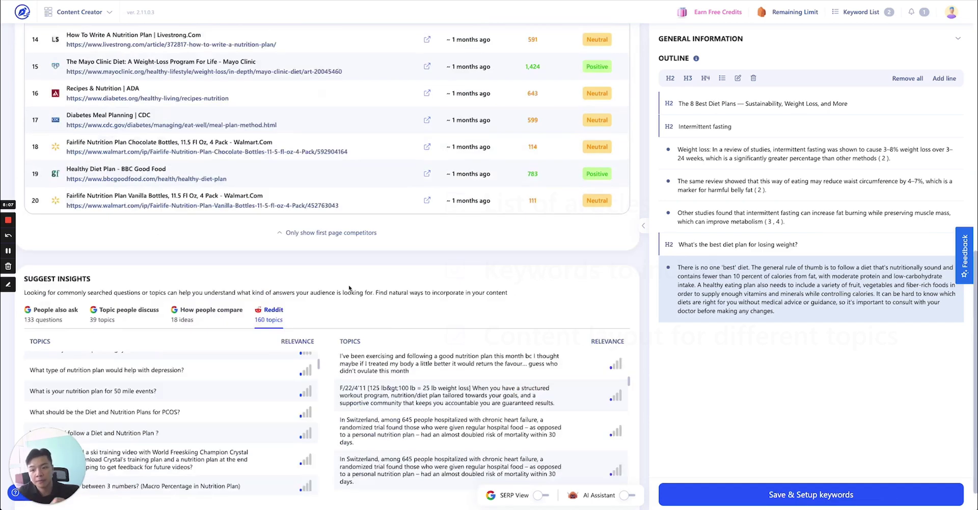
left_click(71, 290)
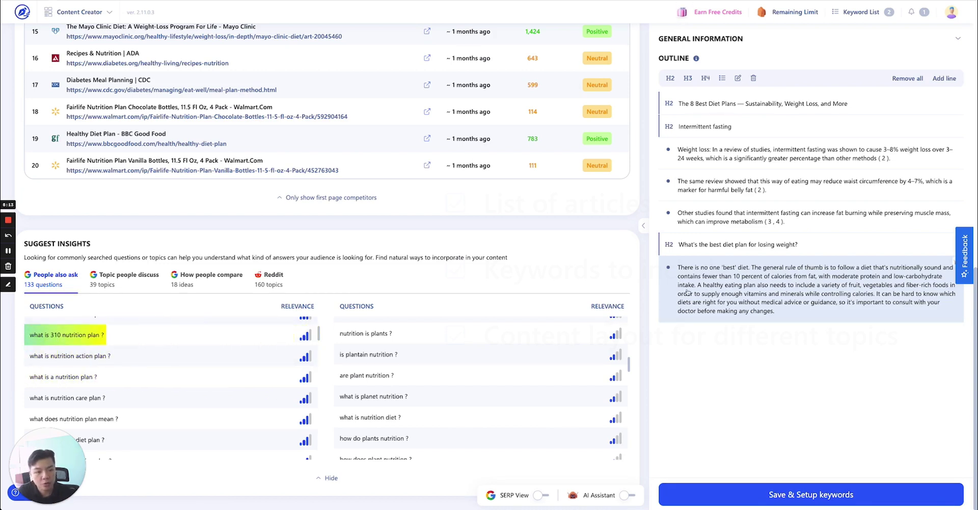
left_click(136, 355)
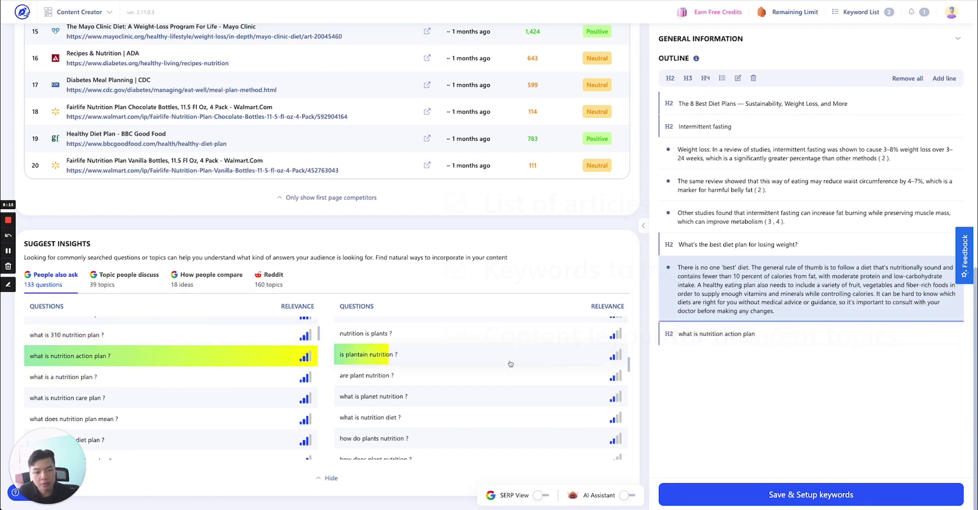
left_click(389, 355)
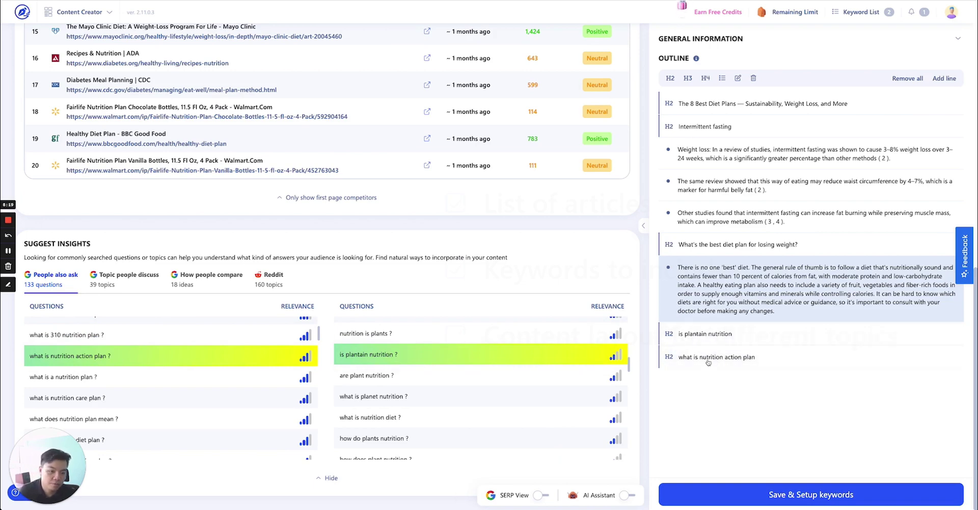
- Open the AI Assistant and look through its Outline template groups and the Rewrite templates
scroll(766, 415, "up", 10)
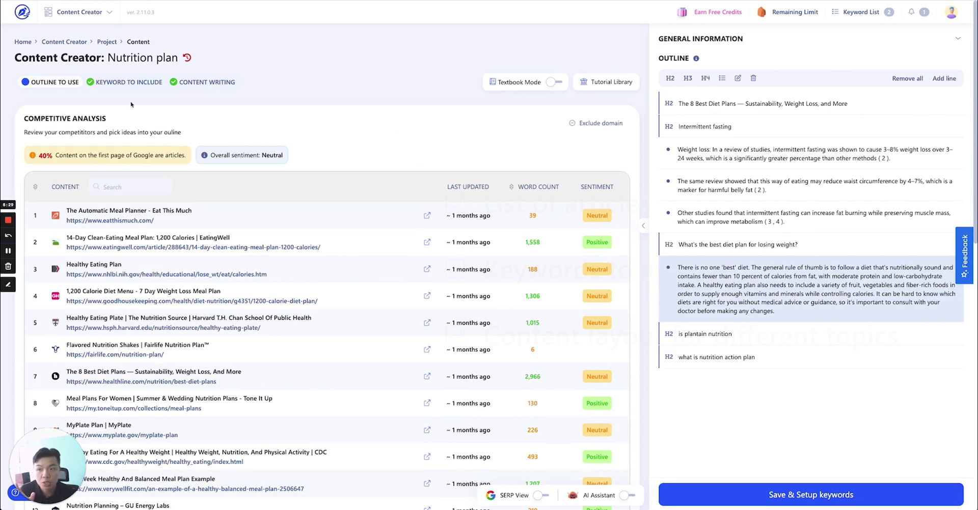
scroll(166, 323, "down", 10)
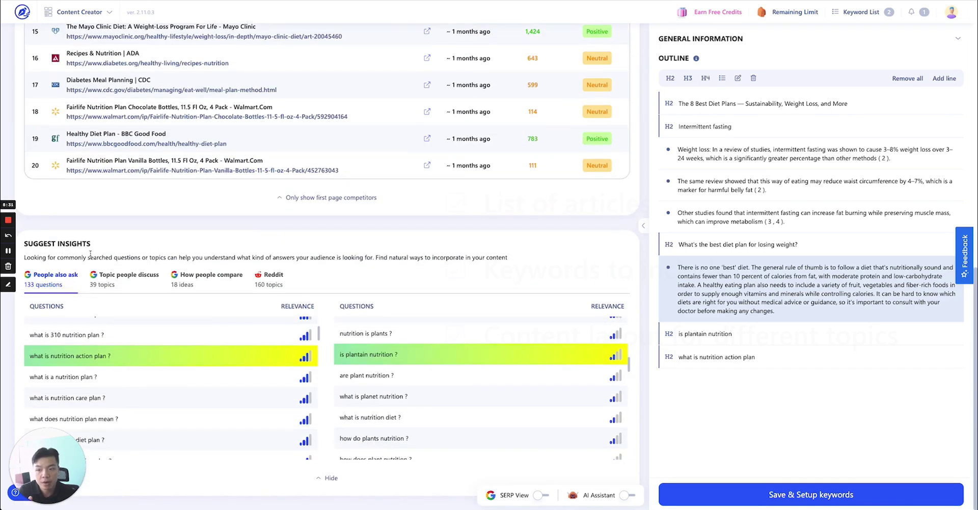
left_click(627, 496)
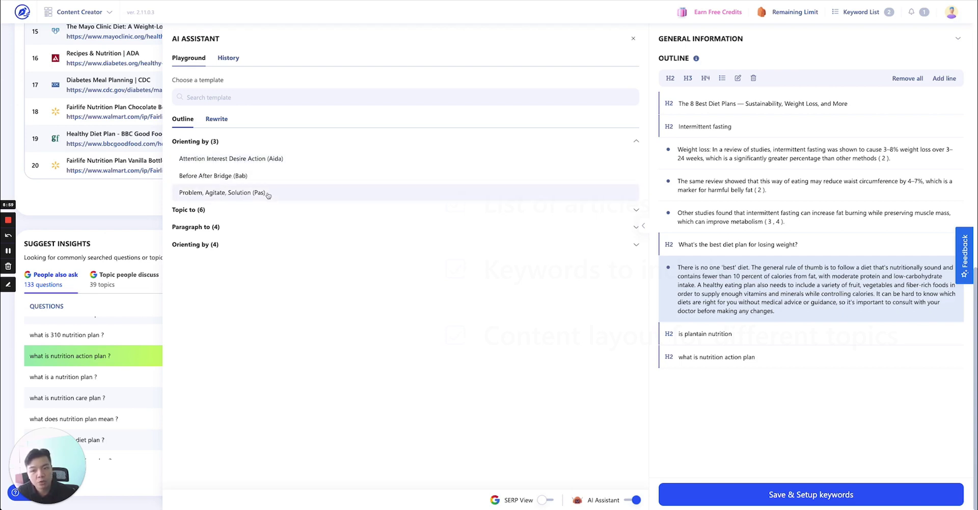
left_click(186, 210)
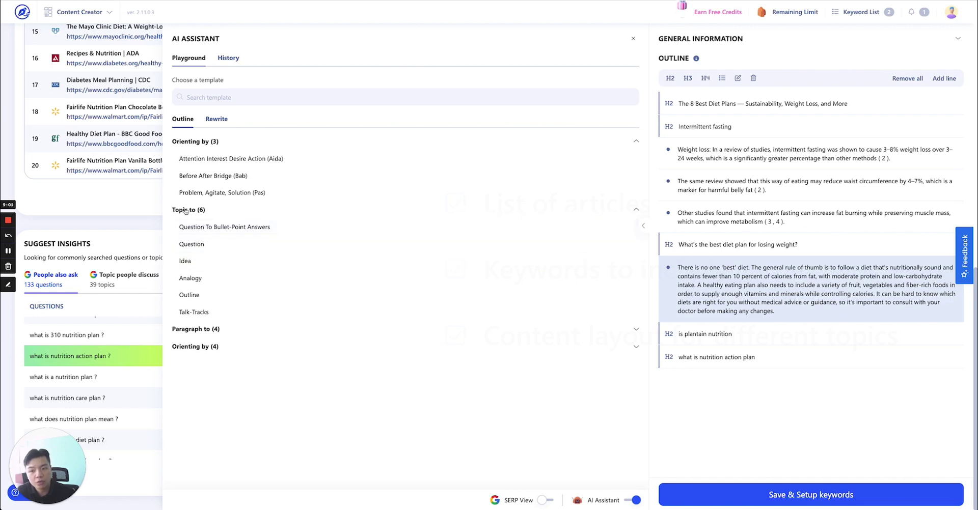
left_click(188, 329)
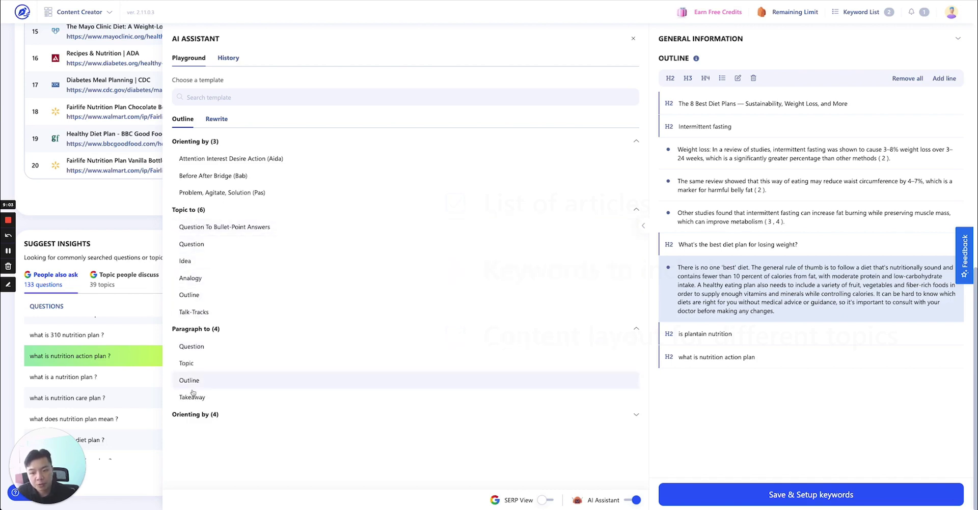
left_click(195, 414)
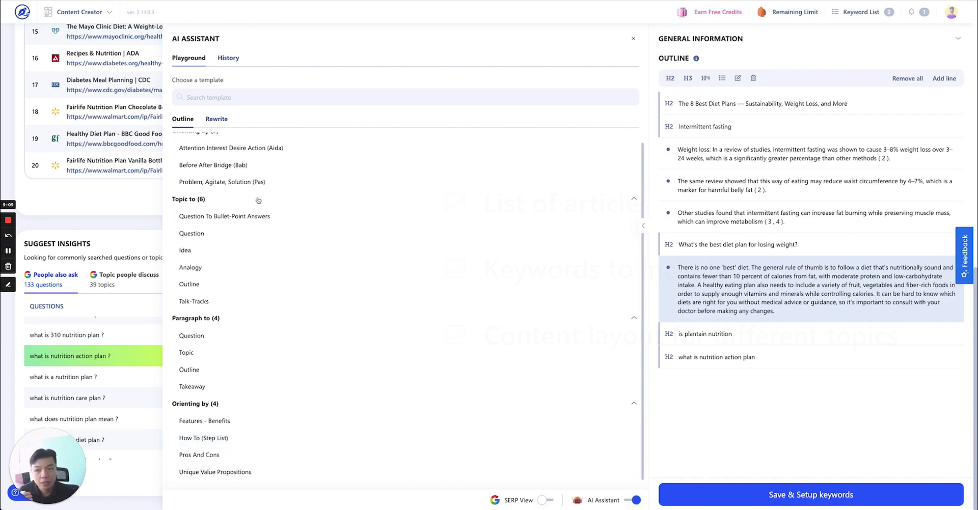
left_click(222, 117)
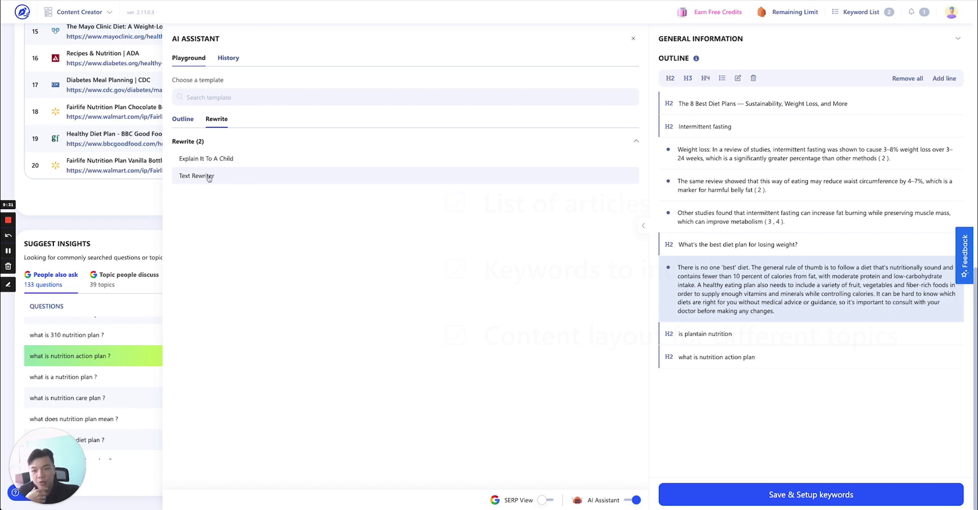
- Examine the AI Assistant history for today and 2 days ago, and close the assistant
left_click(228, 58)
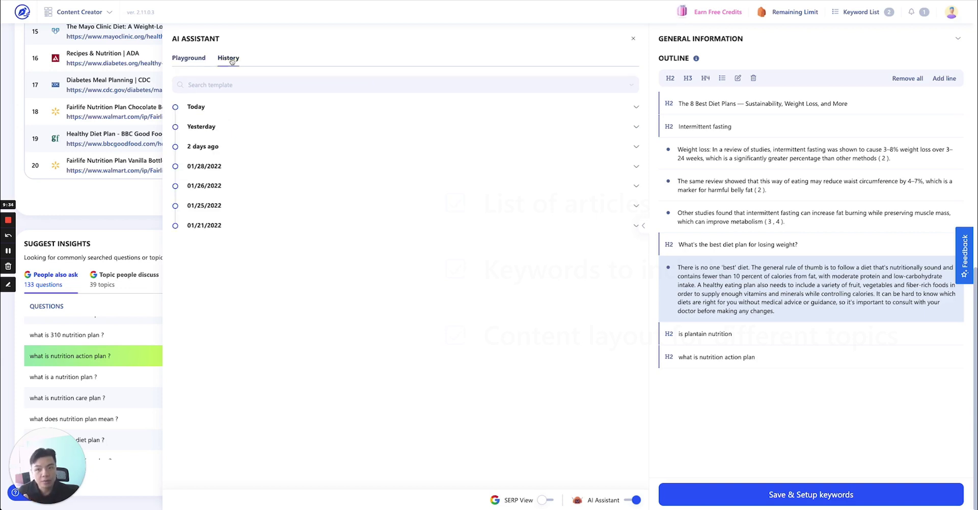
left_click(197, 107)
left_click(203, 209)
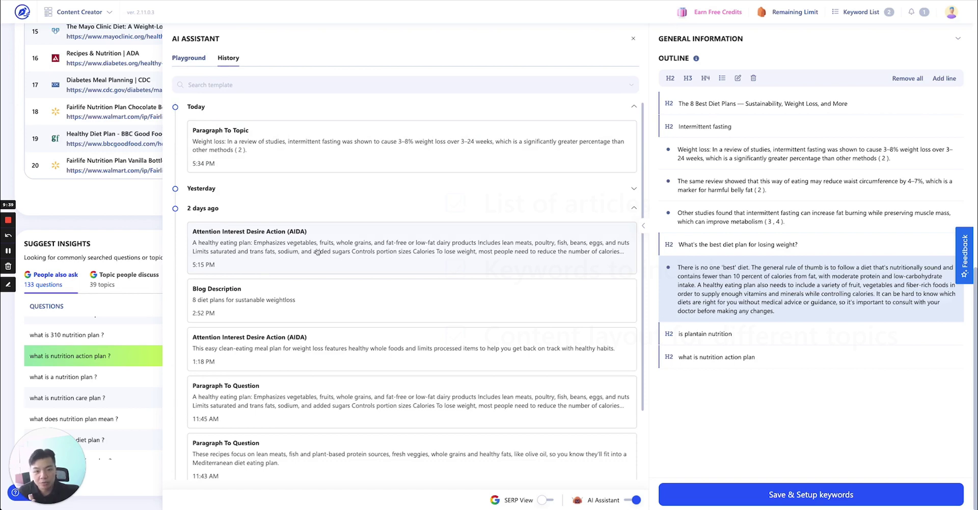
left_click(633, 40)
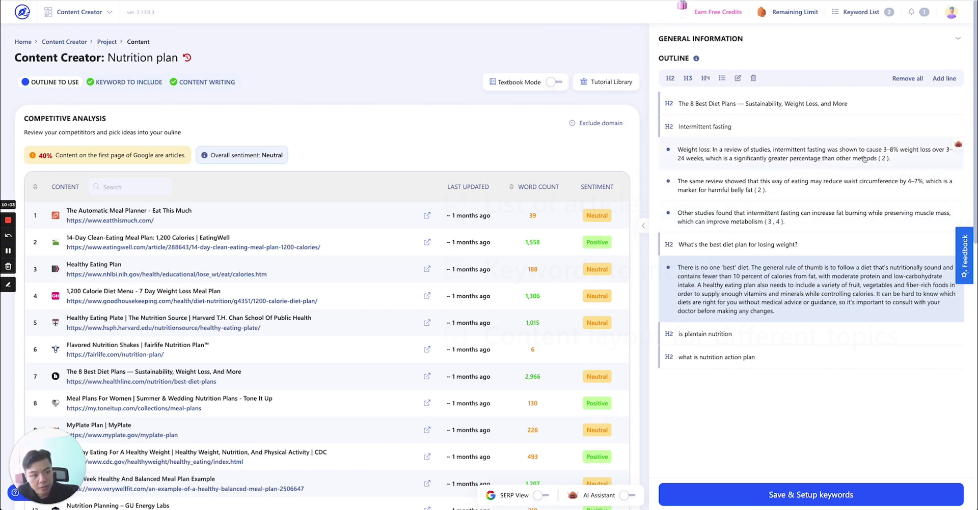
- Generate Text Rewriter variants of the outline's "Weight loss: In a review of studies" bullet under "Intermittent fasting"
left_click(958, 144)
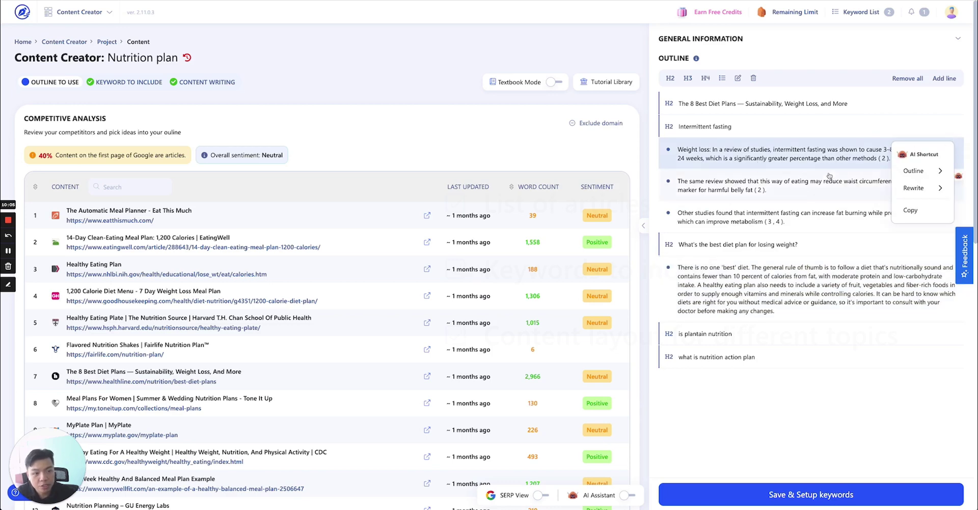
mouse_move(907, 188)
mouse_move(876, 191)
left_click(806, 207)
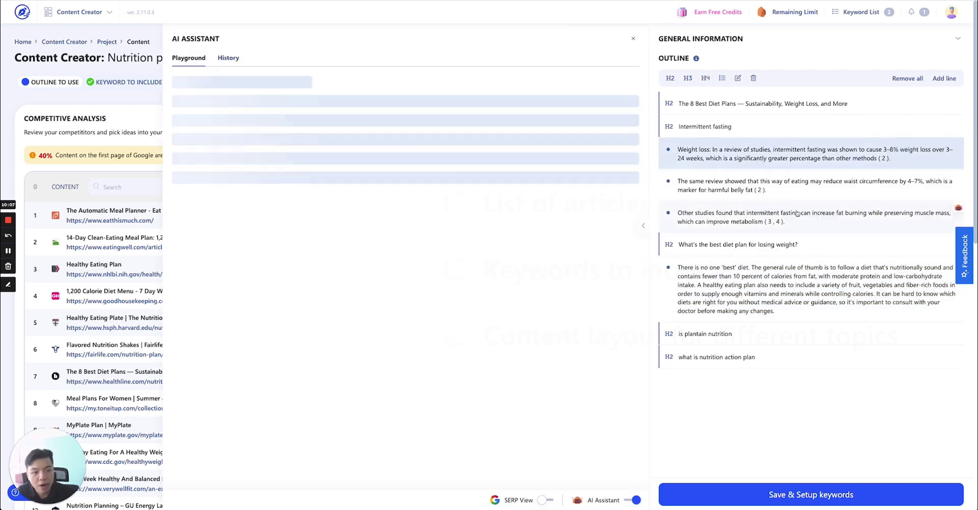
left_click(489, 475)
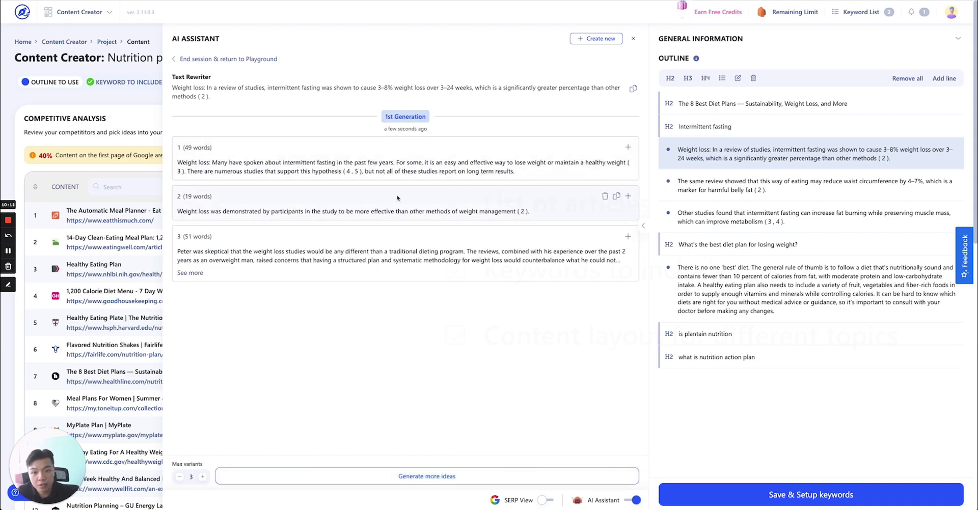
- Replace the original "Weight loss" bullet with the second rewritten variant, format it as a bullet point, and close the AI Assistant
left_click(628, 196)
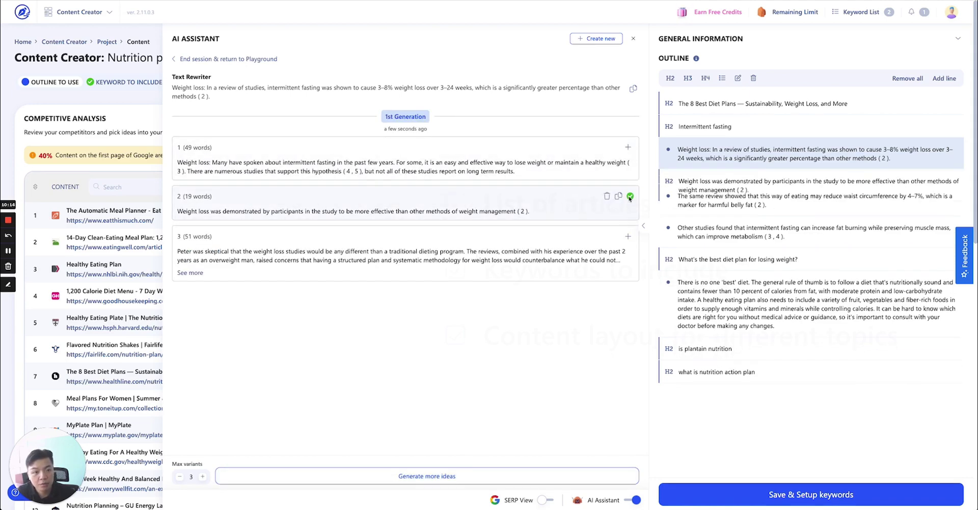
left_click(753, 77)
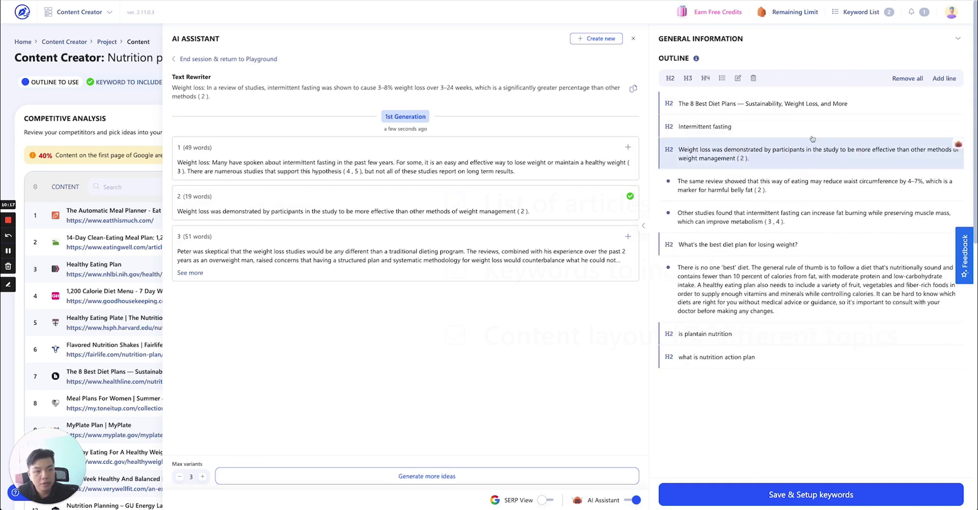
left_click(721, 78)
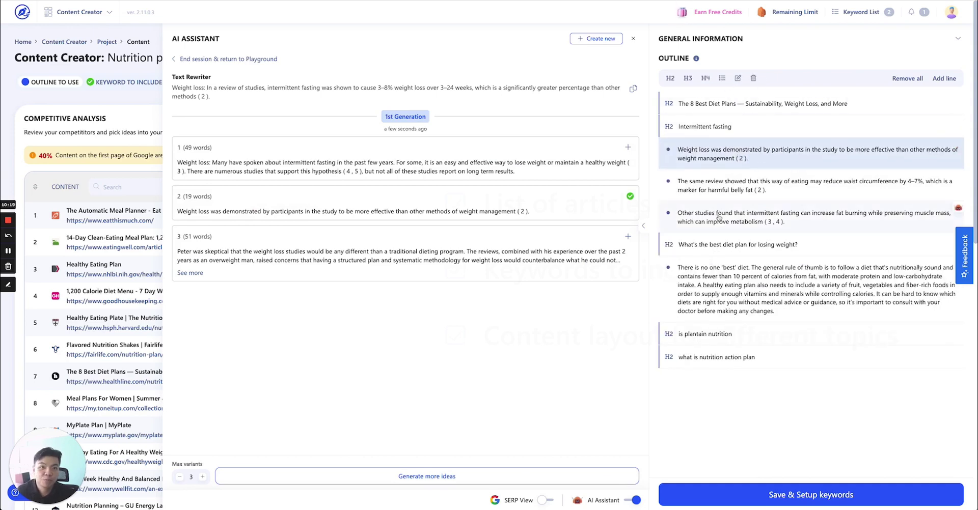
left_click(633, 39)
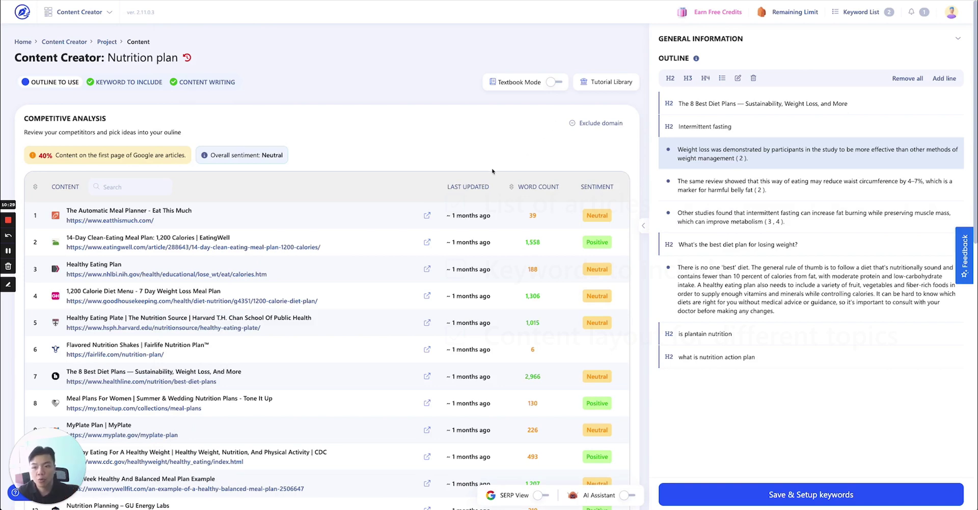
- Go to the keyword stage, review how competitors use "weight loss" in headings and paragraphs, and add it to the keywords to include
left_click(130, 84)
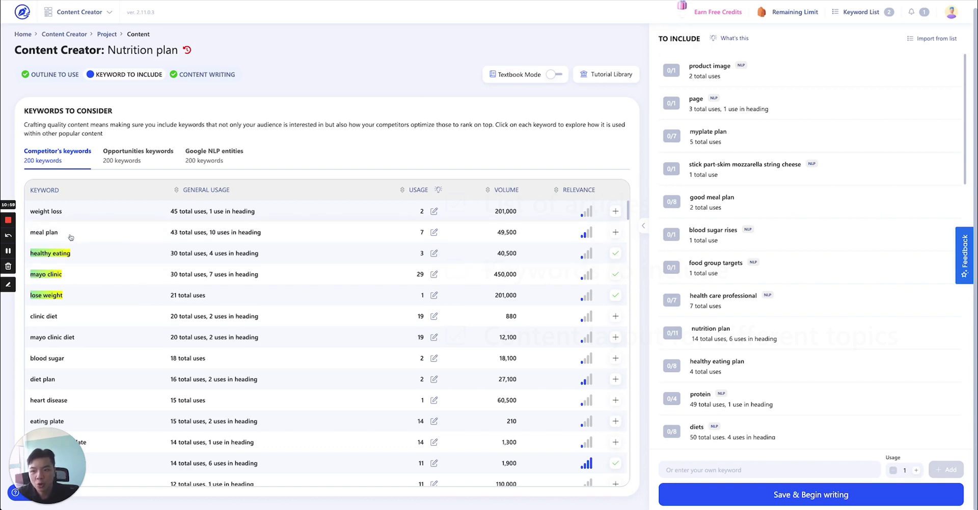
scroll(140, 270, "down", 5)
scroll(123, 280, "up", 6)
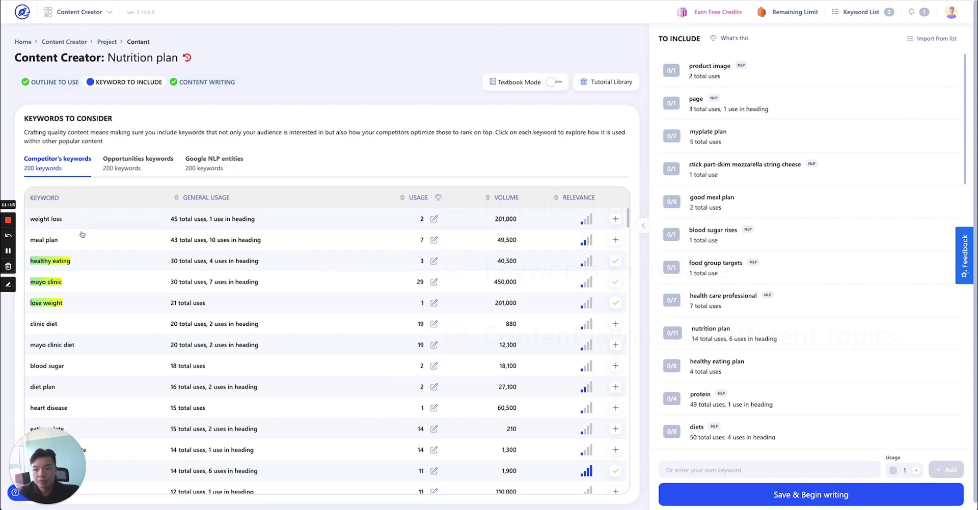
left_click(42, 222)
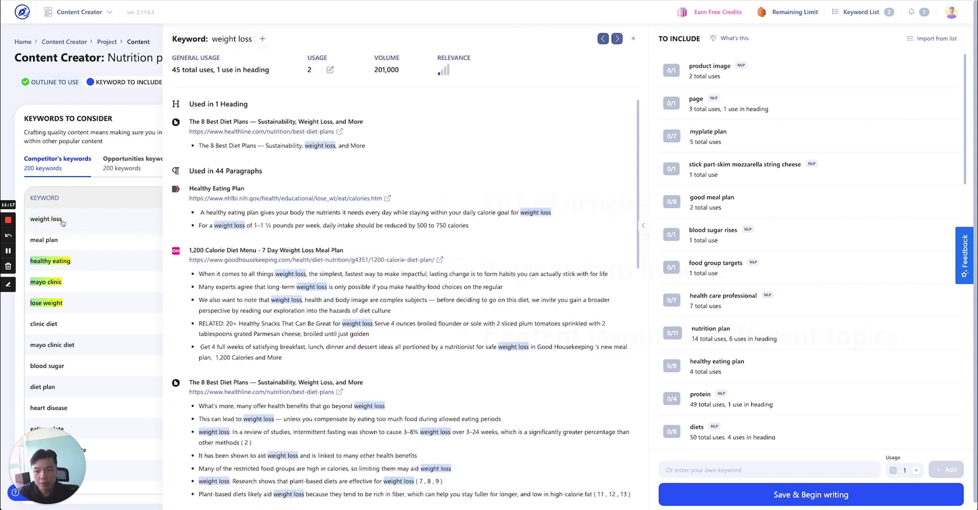
scroll(302, 263, "down", 10)
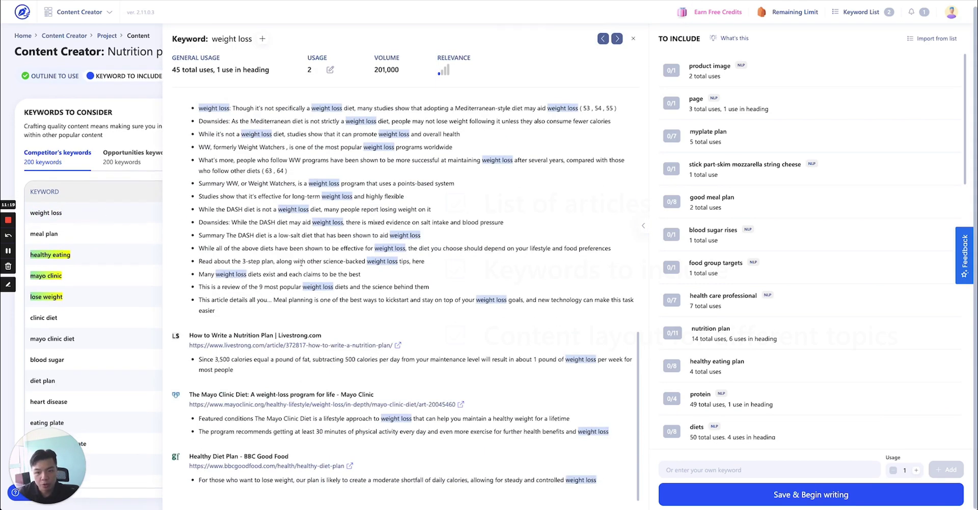
left_click(633, 39)
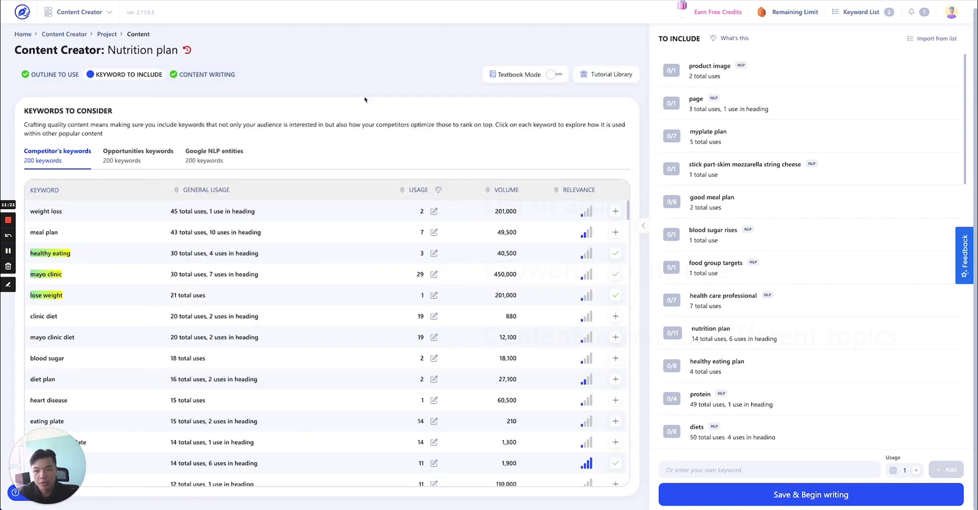
left_click(615, 211)
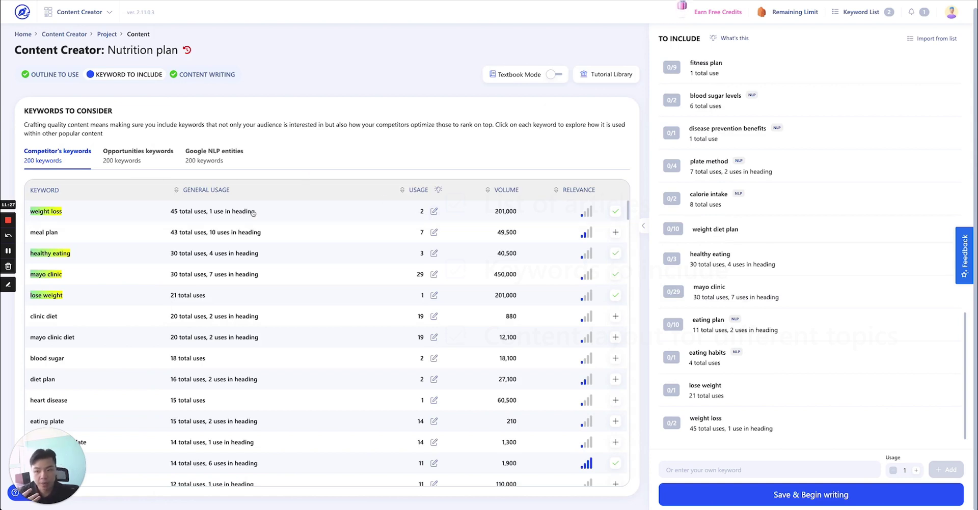
- Browse the rest of the competitor's keywords and the opportunities keywords with their usage, volume and relevance
scroll(208, 290, "down", 1)
scroll(208, 290, "down", 10)
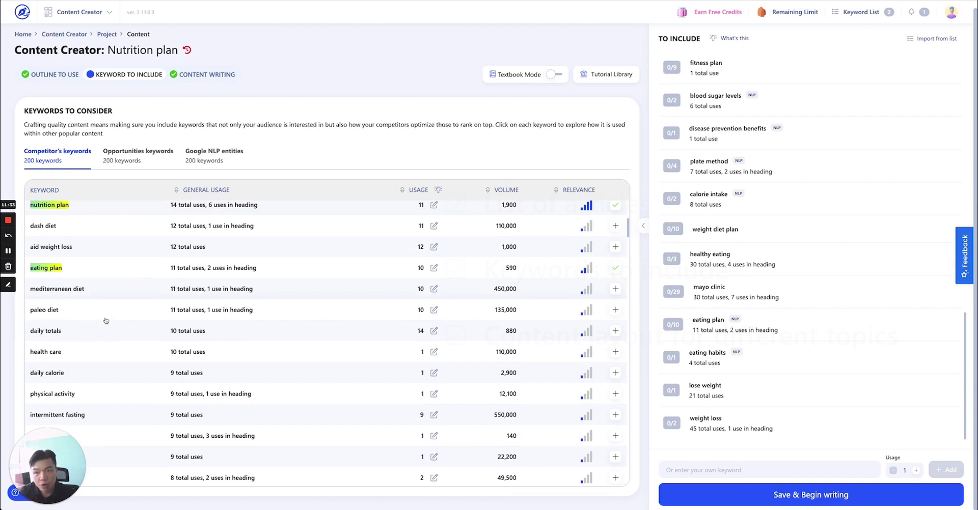
left_click(132, 156)
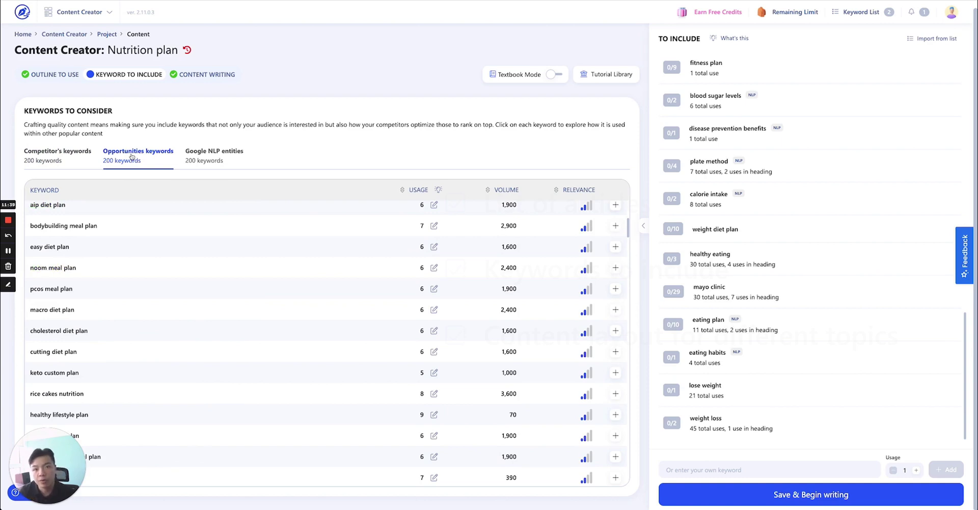
scroll(121, 334, "up", 5)
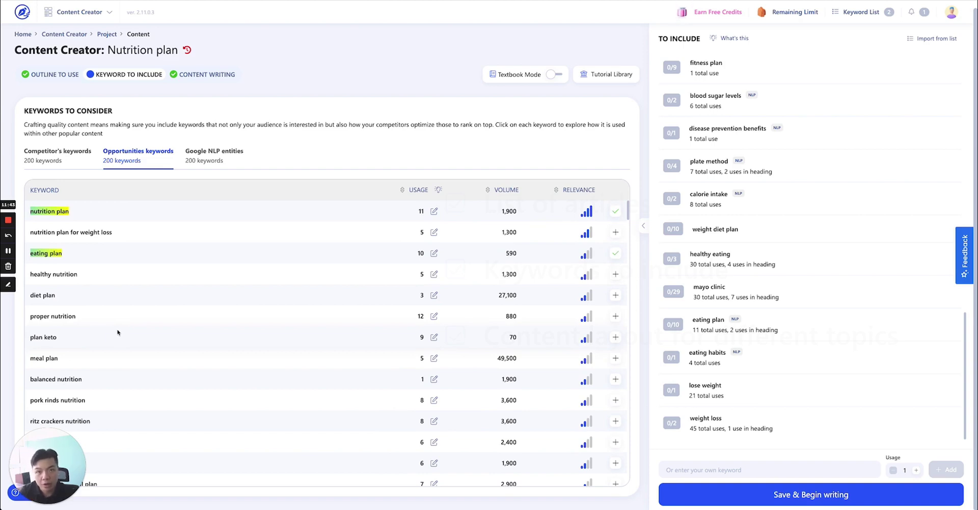
scroll(278, 285, "down", 10)
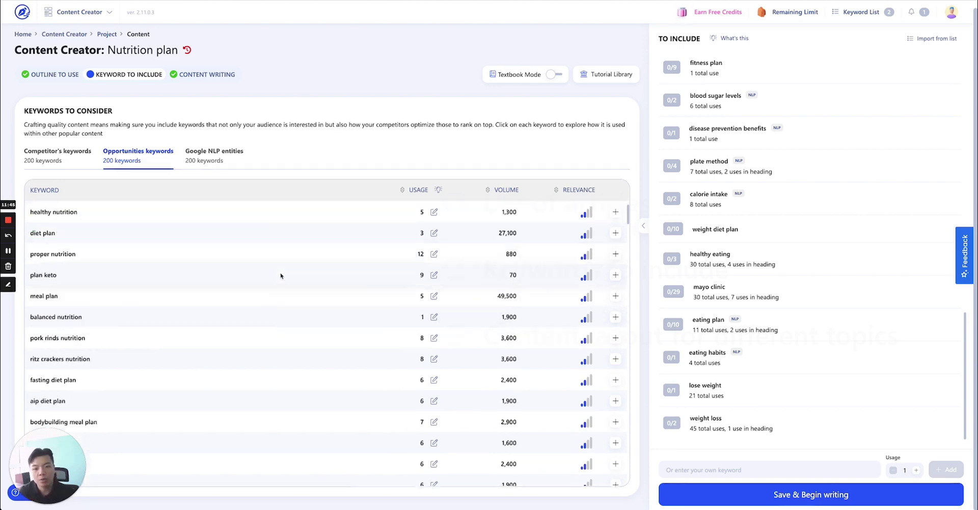
scroll(285, 287, "up", 10)
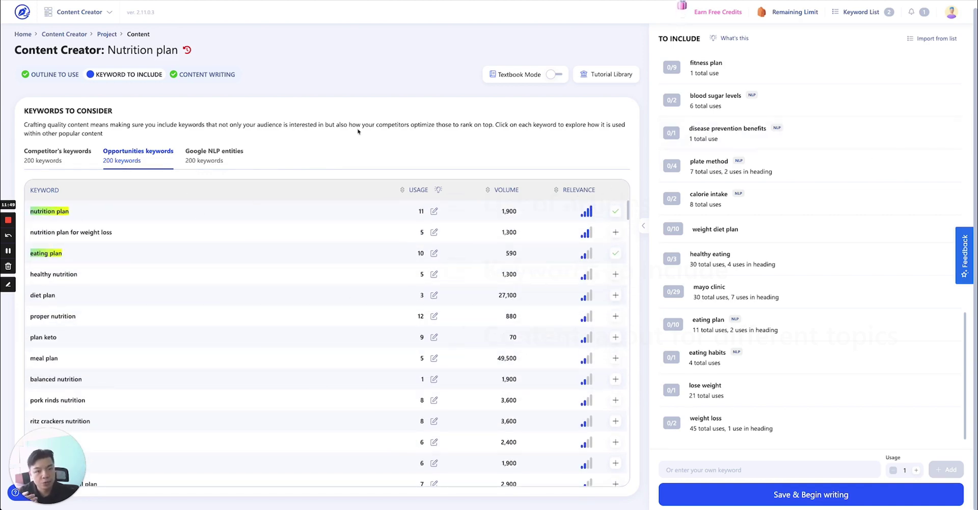
- Review the Google NLP entities with their categories and salience, and switch them to the SERP view
left_click(213, 157)
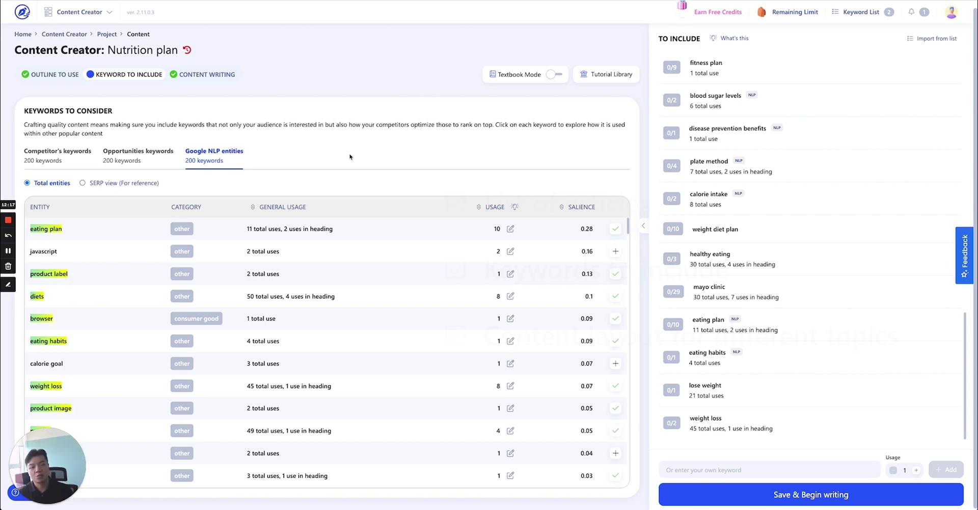
left_click(89, 184)
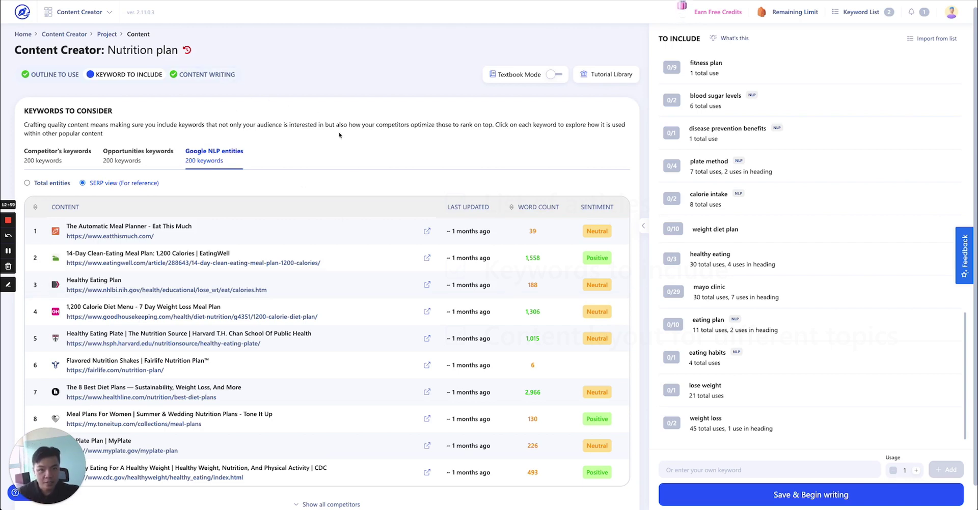
scroll(339, 135, "down", 1)
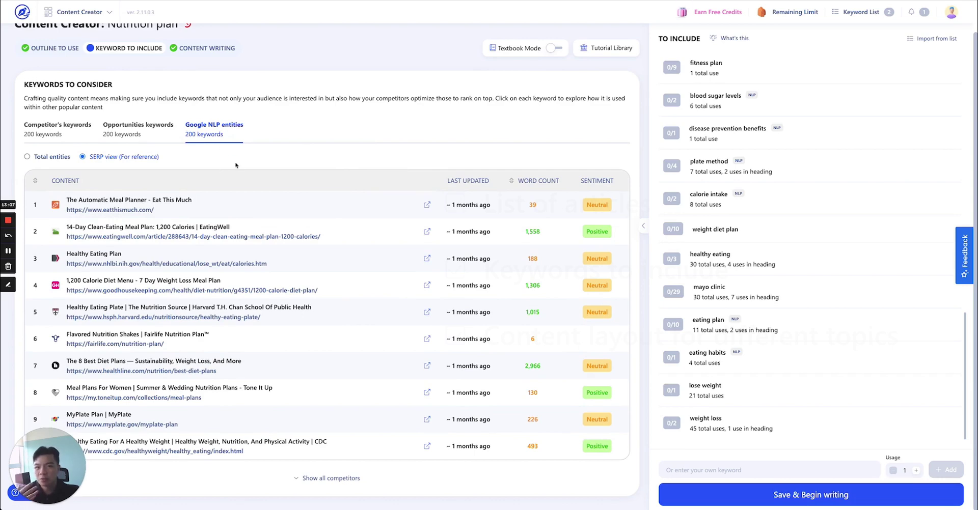
left_click(607, 48)
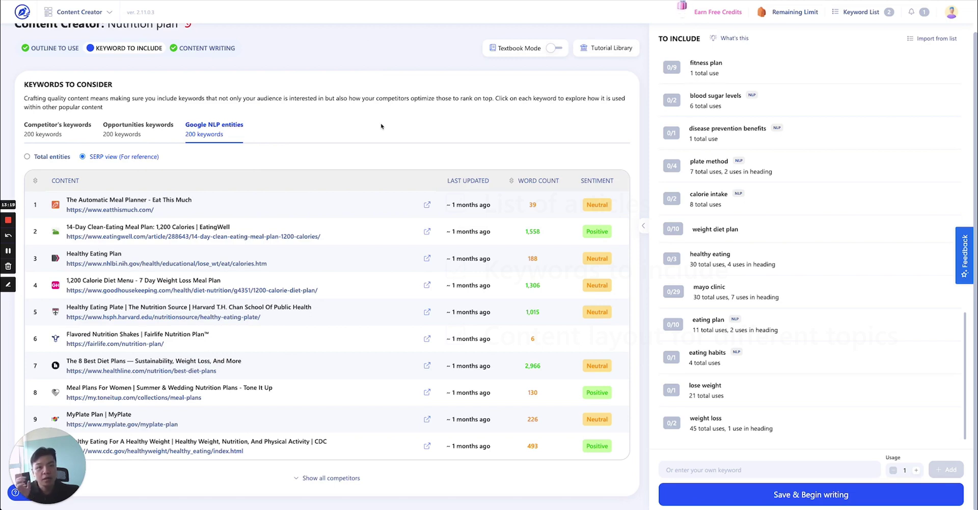
scroll(387, 138, "up", 1)
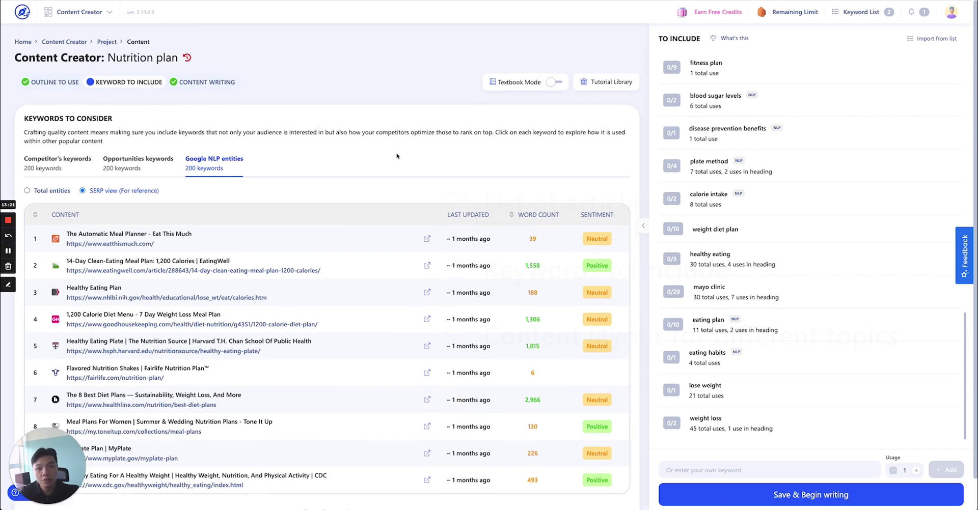
left_click(607, 82)
left_click(431, 70)
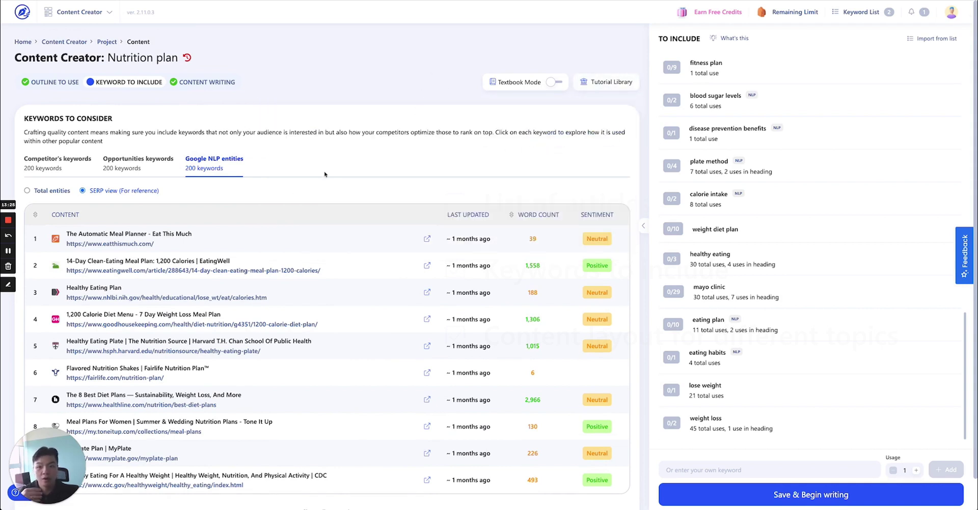